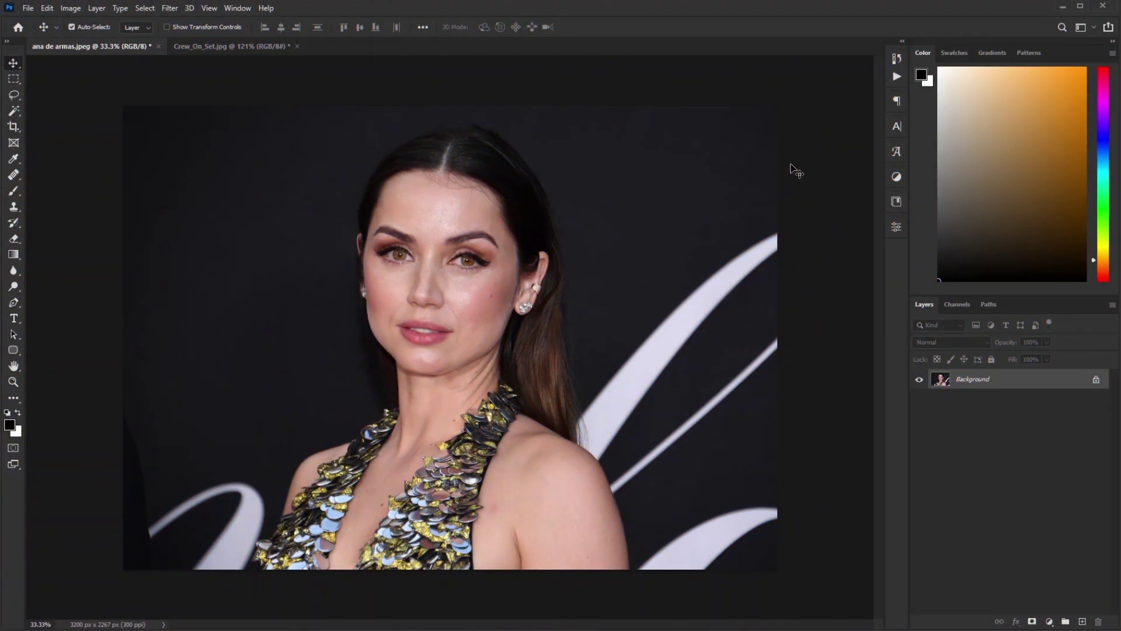
Step: Create a new 500×500 px document with a transparent background
scroll(795, 170, "up", 1)
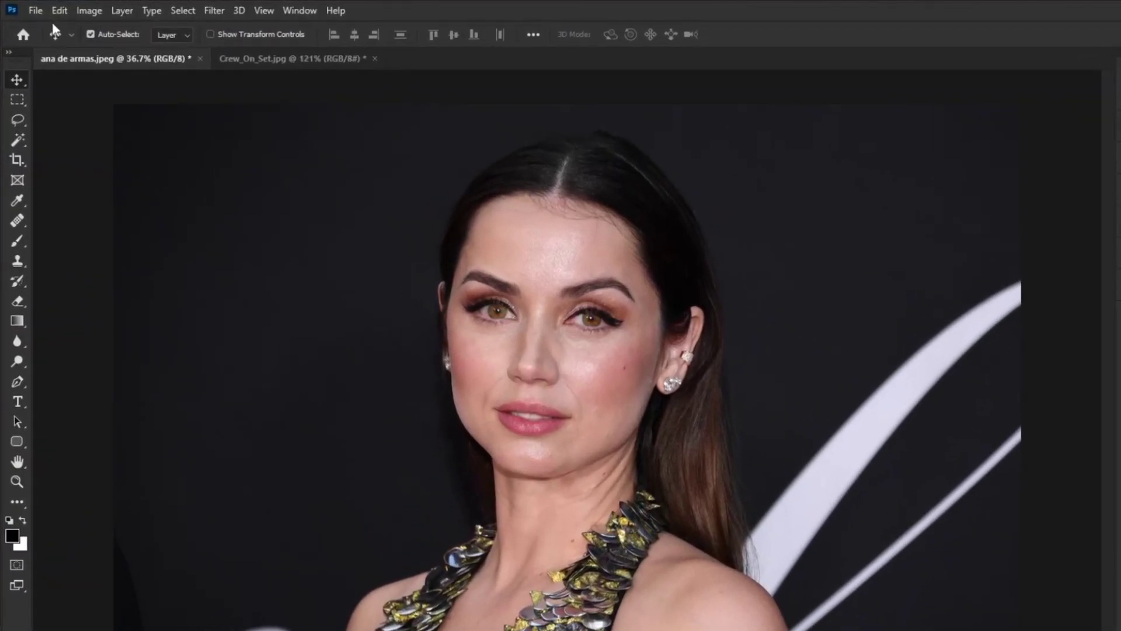
left_click(28, 9)
left_click(34, 19)
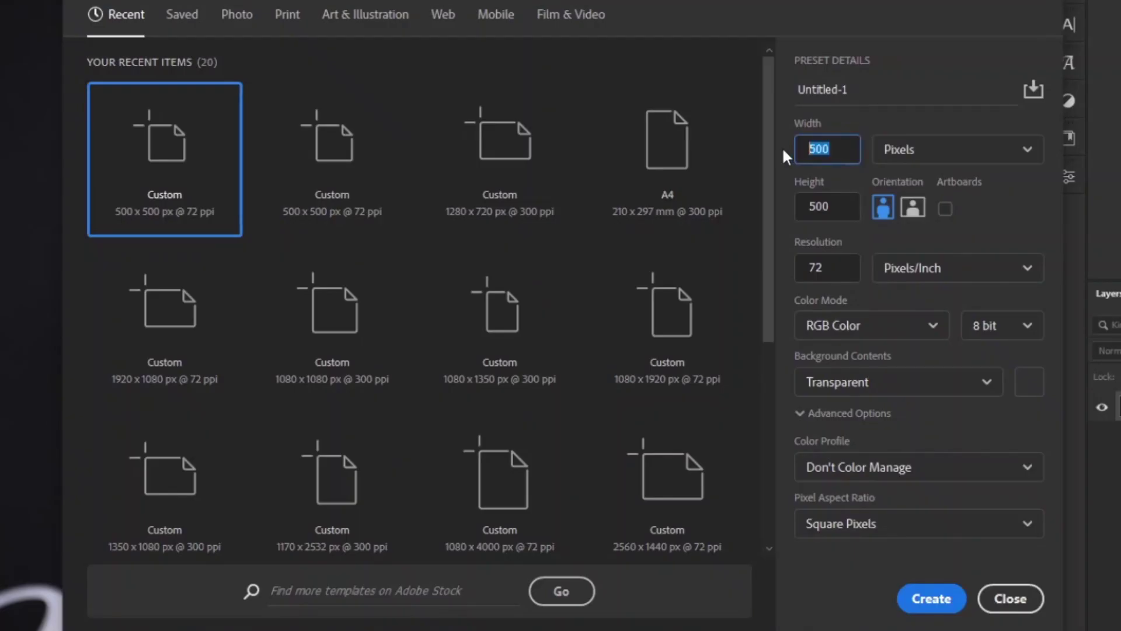
left_click(720, 248)
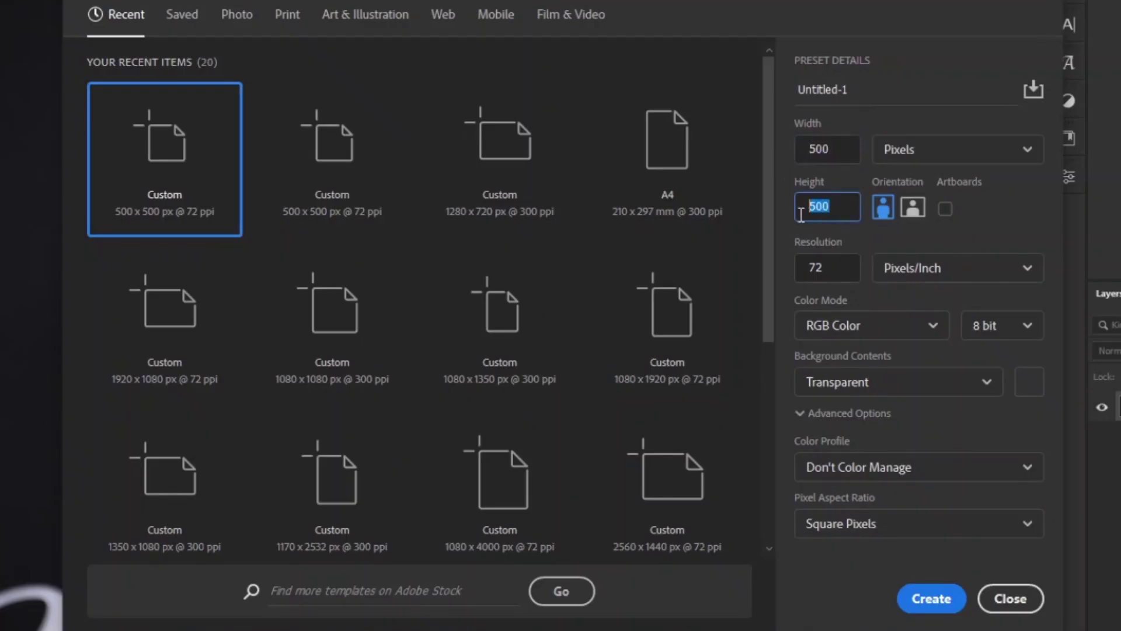
left_click(877, 380)
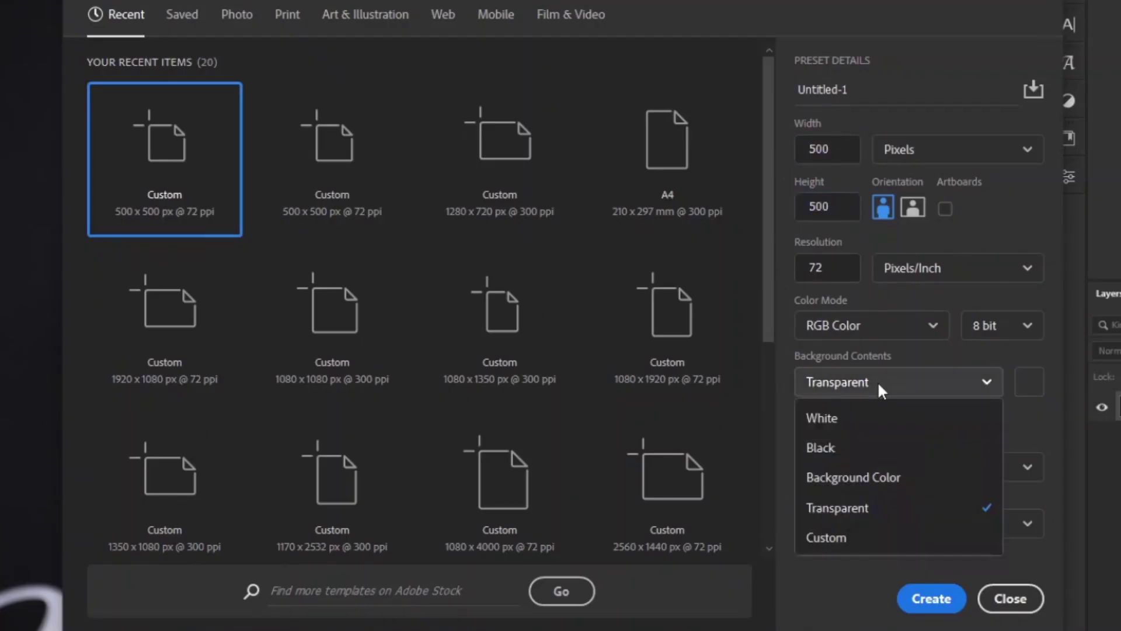
left_click(875, 508)
left_click(796, 508)
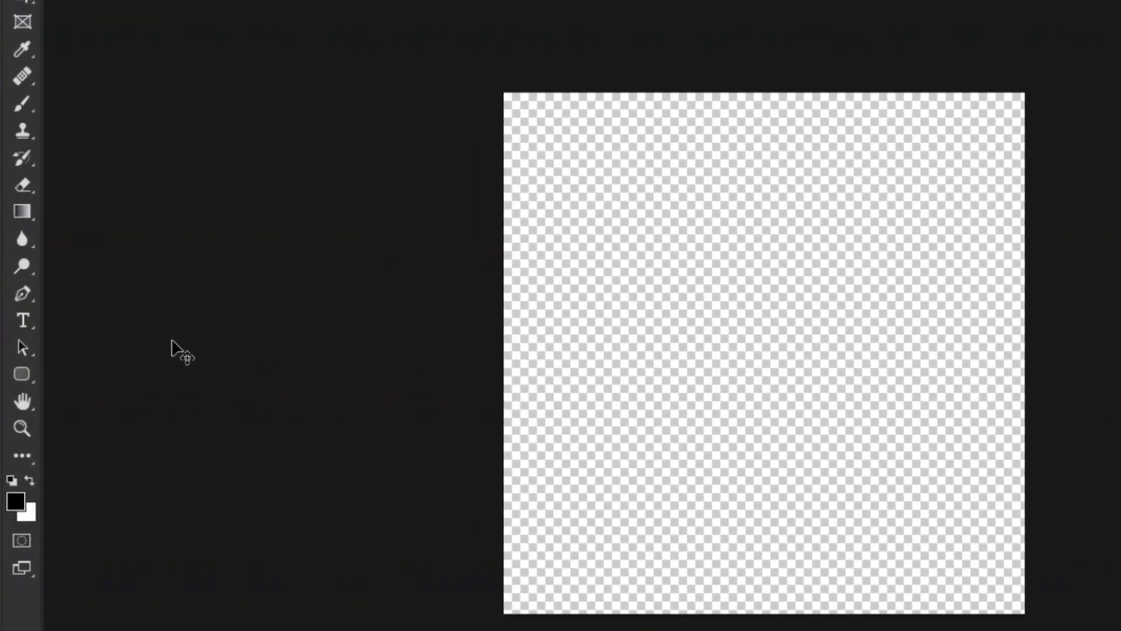
Step: Type the white username handle text on the canvas and commit it
left_click(14, 318)
left_click(566, 333)
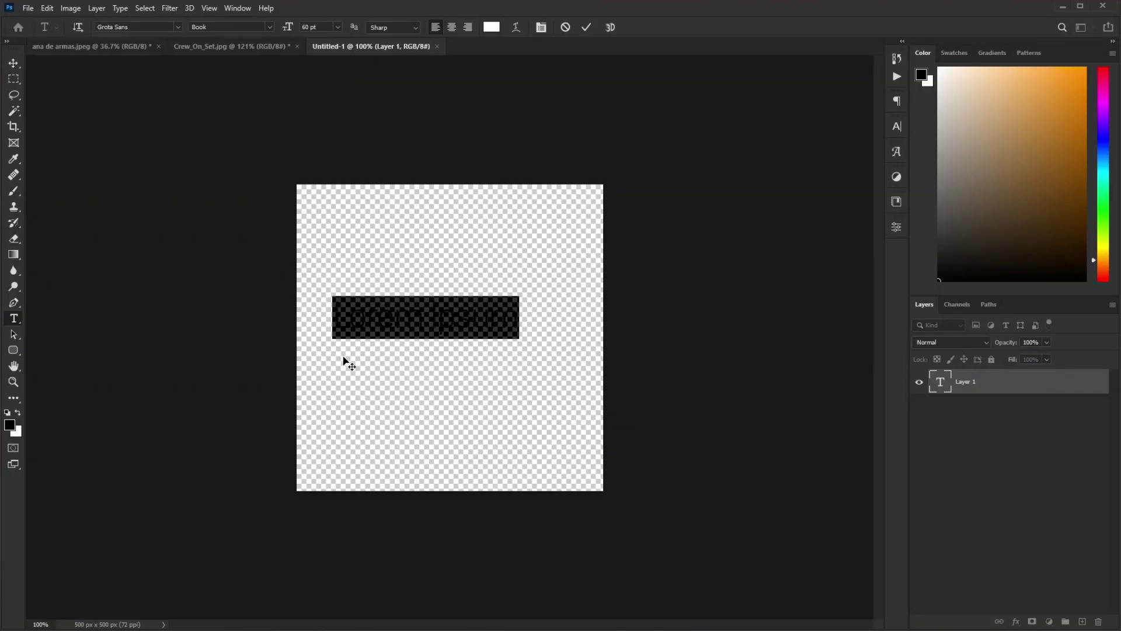
type("Stripes")
type("adgenius")
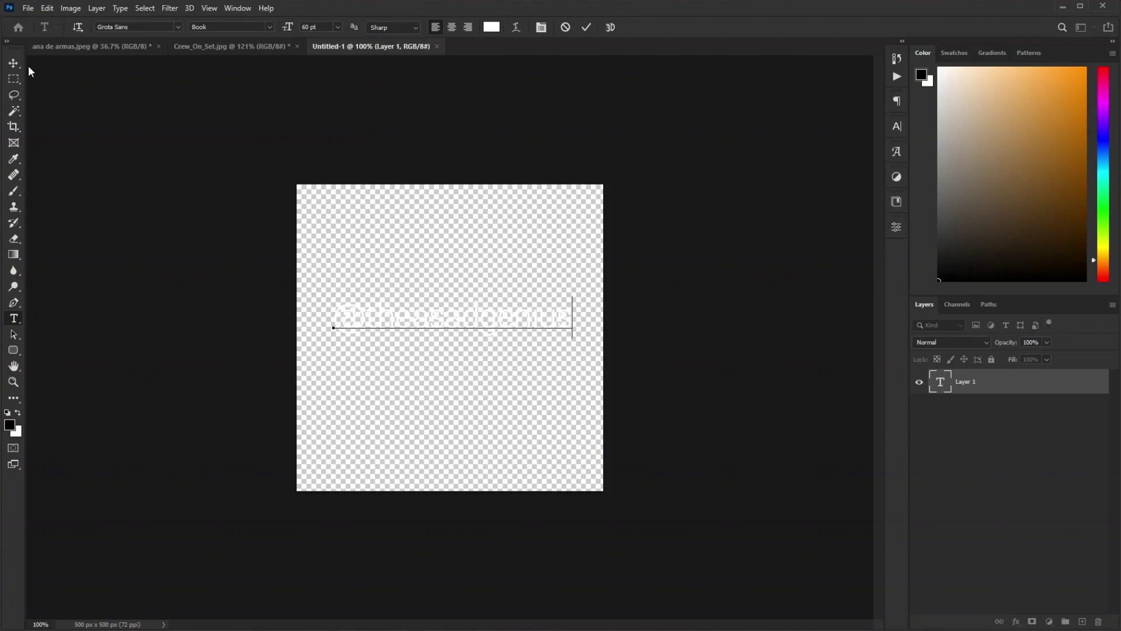
key("ctrl+Return")
key("v")
Step: Add a black Solid Color fill layer beneath the text and nudge the text slightly lower
left_click(1049, 621)
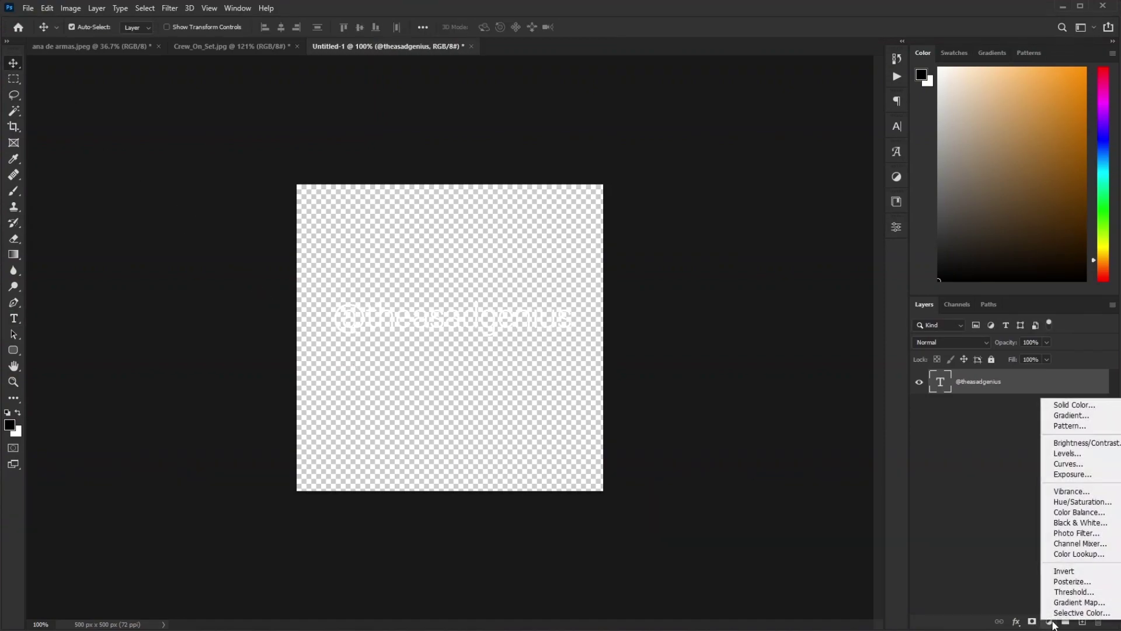
left_click(1085, 407)
left_click_drag(966, 416, 811, 430)
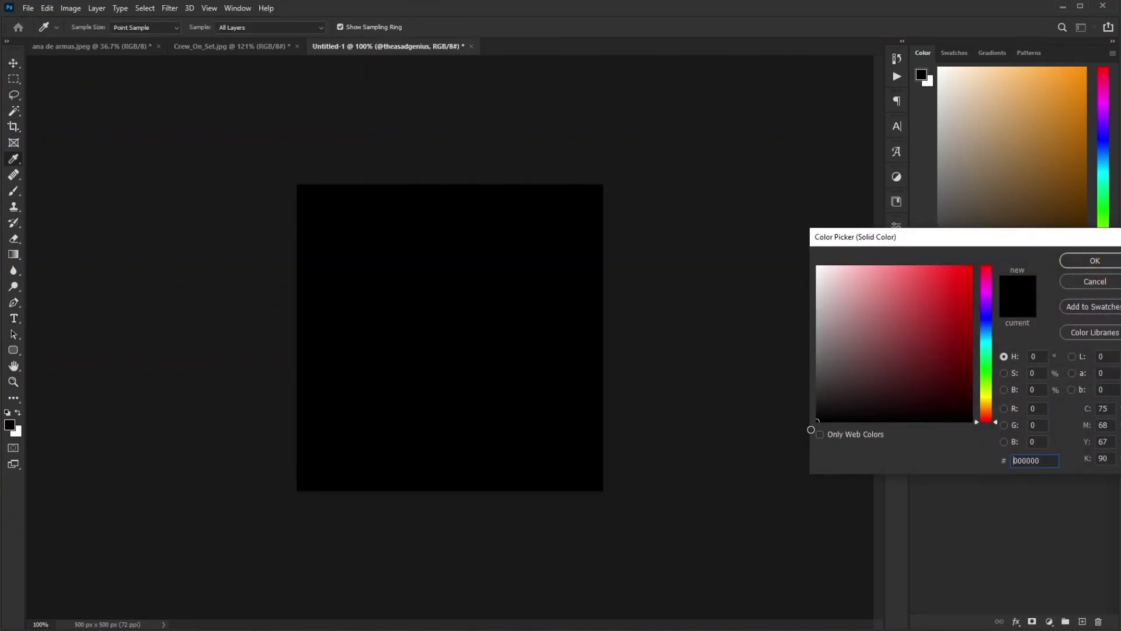
left_click(1095, 260)
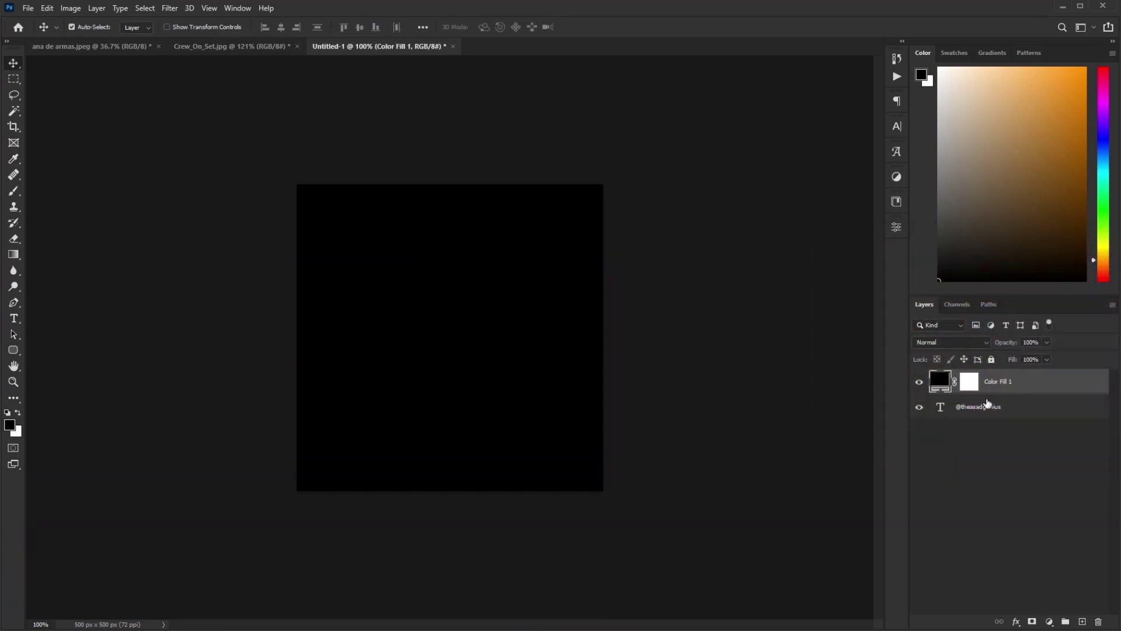
left_click_drag(1001, 387, 995, 420)
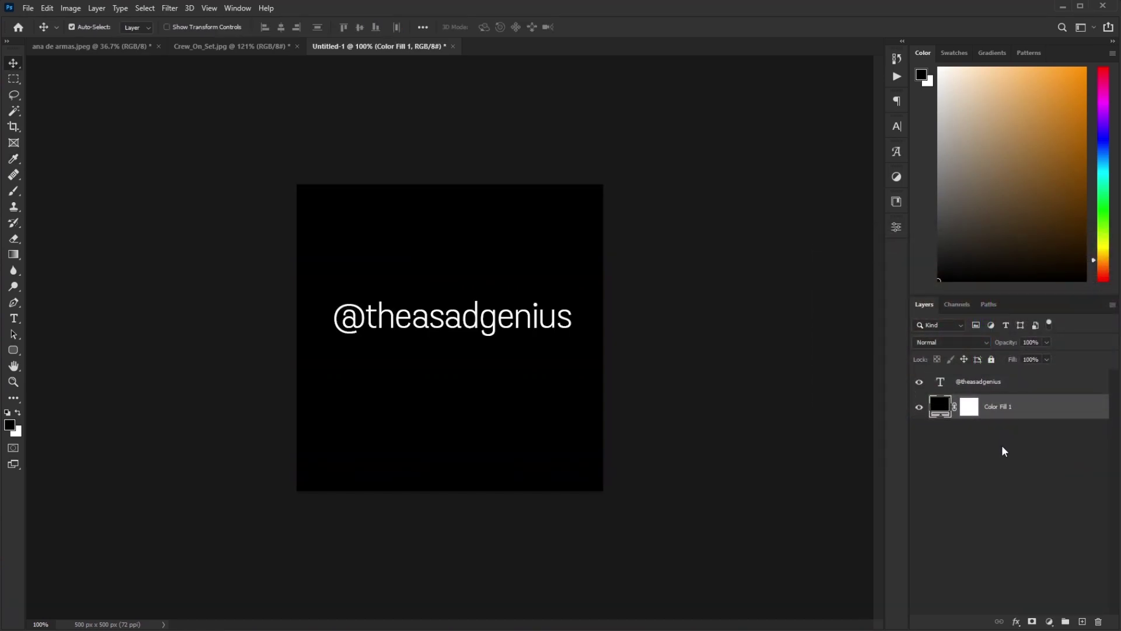
left_click_drag(480, 329, 479, 349)
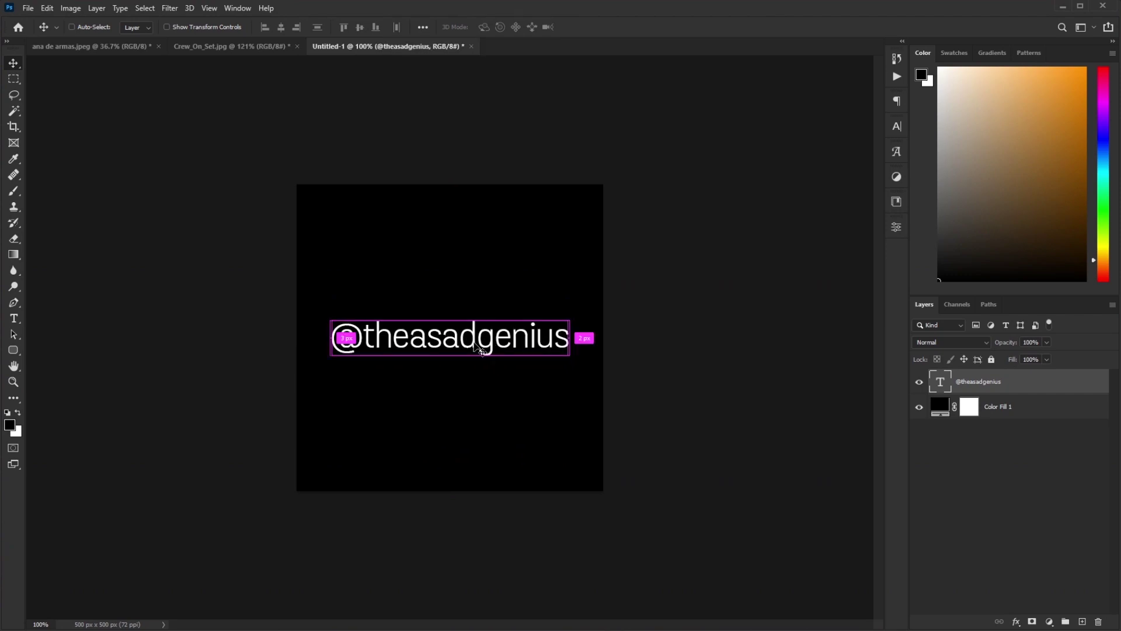
Step: Rotate the text to a -45° diagonal and enlarge it across the square
key("ctrl+t")
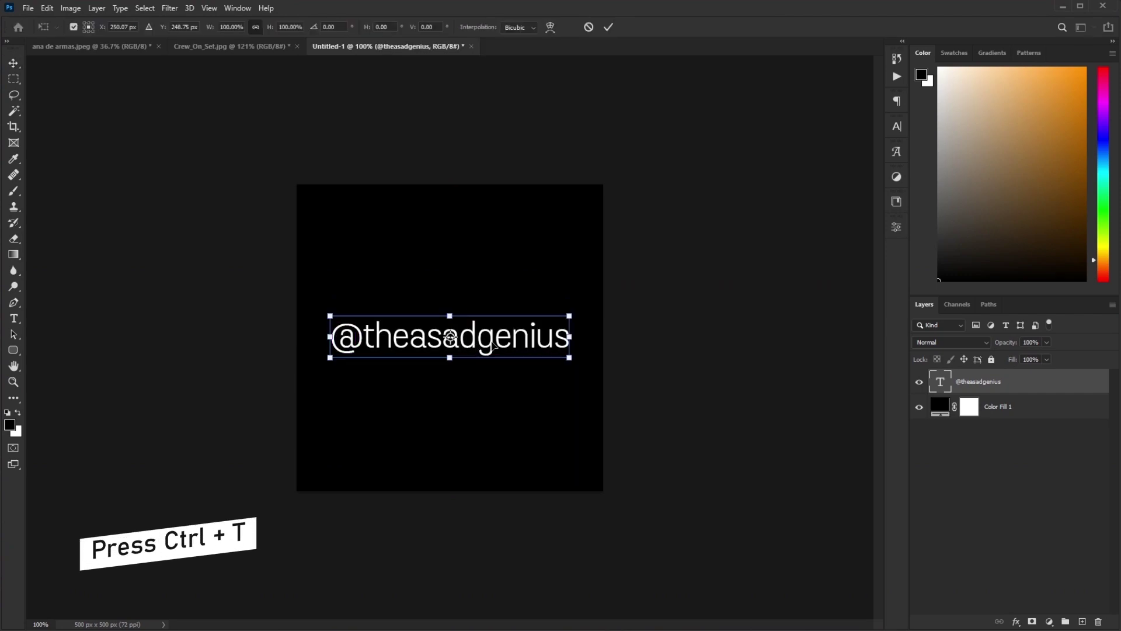
left_click_drag(589, 309, 559, 211)
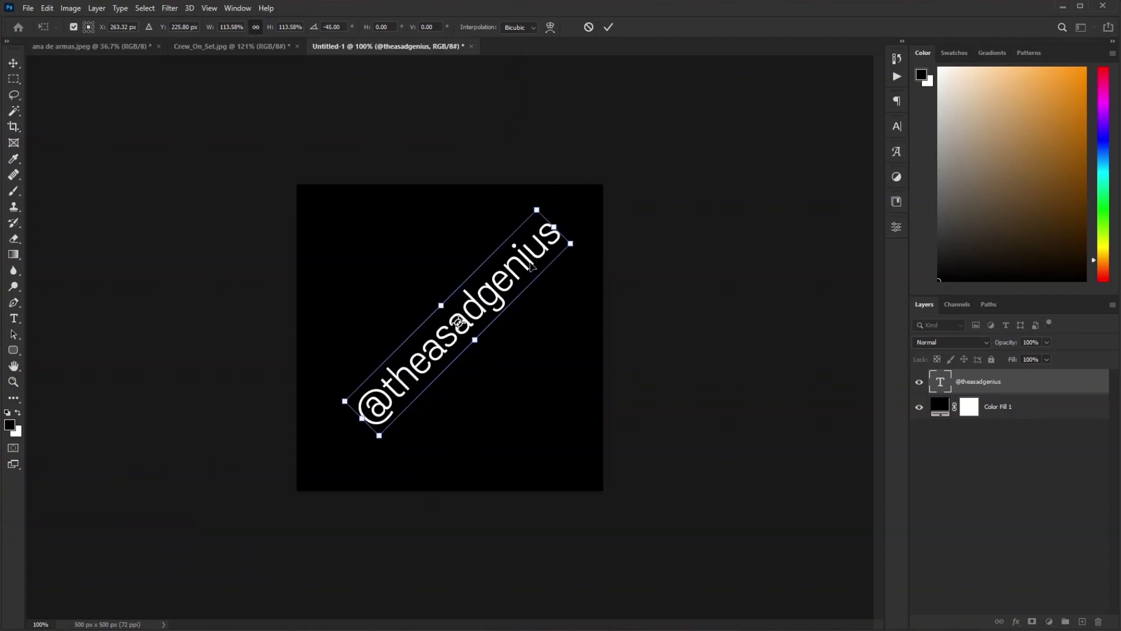
left_click_drag(531, 266, 567, 239)
key("Return")
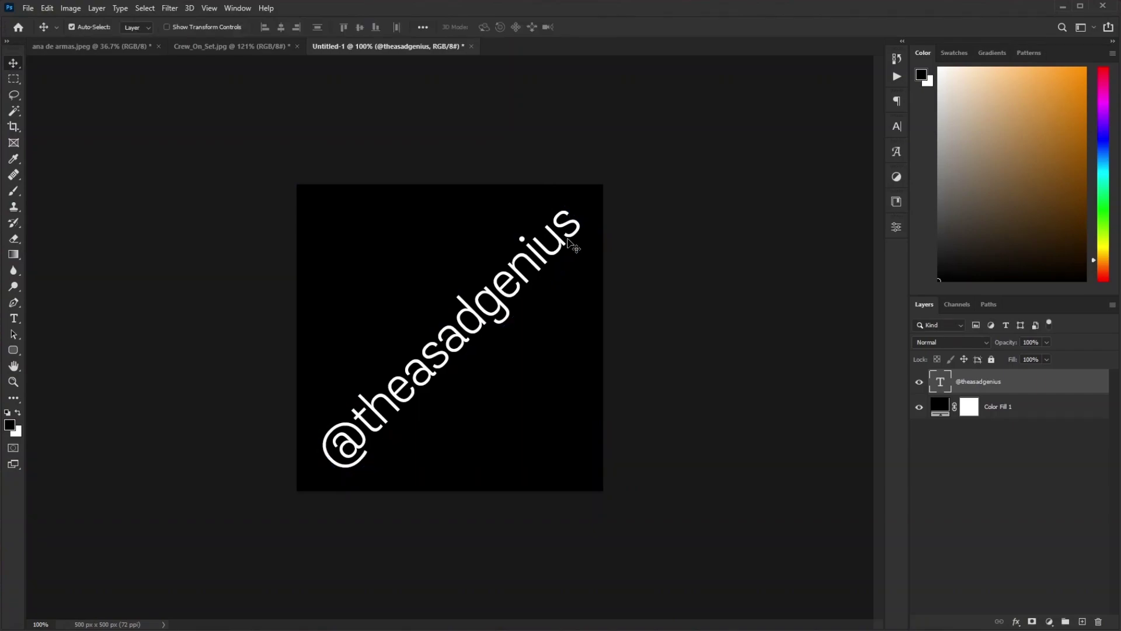
Step: Hide Color Fill 1 and define the tile as the pattern 'My Username'
left_click(919, 406)
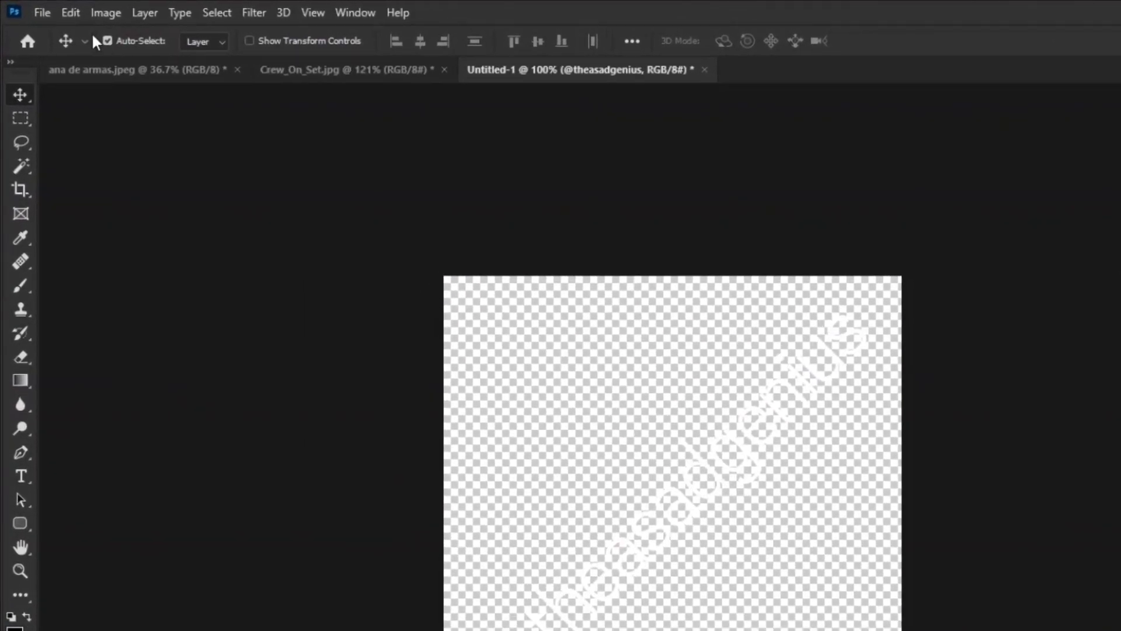
left_click(48, 9)
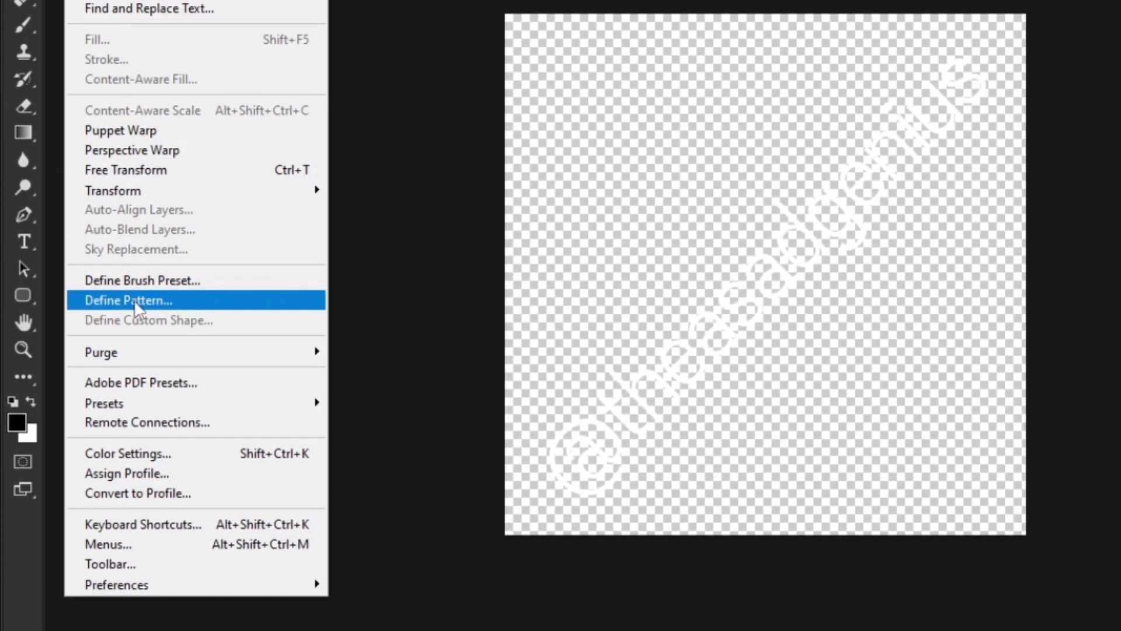
left_click(132, 600)
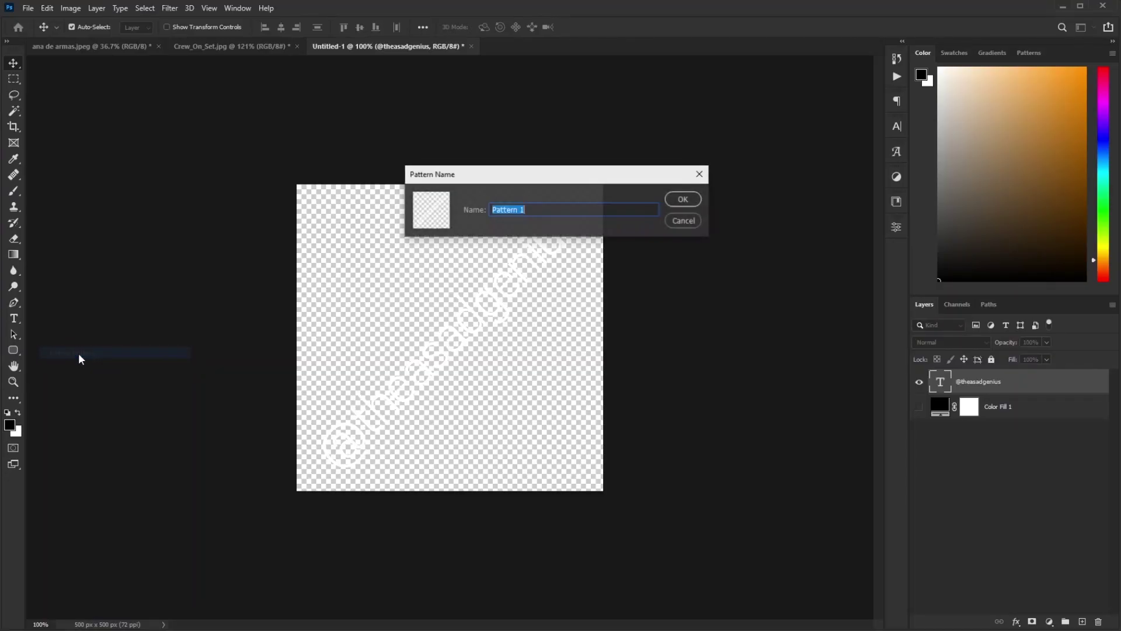
type("My Username")
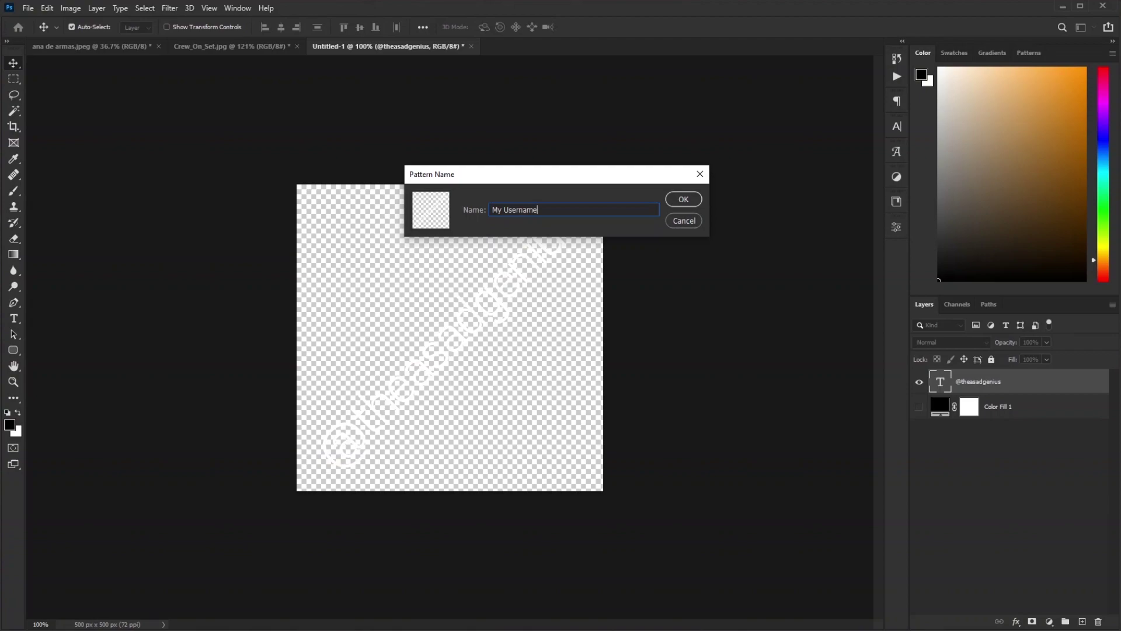
left_click(687, 204)
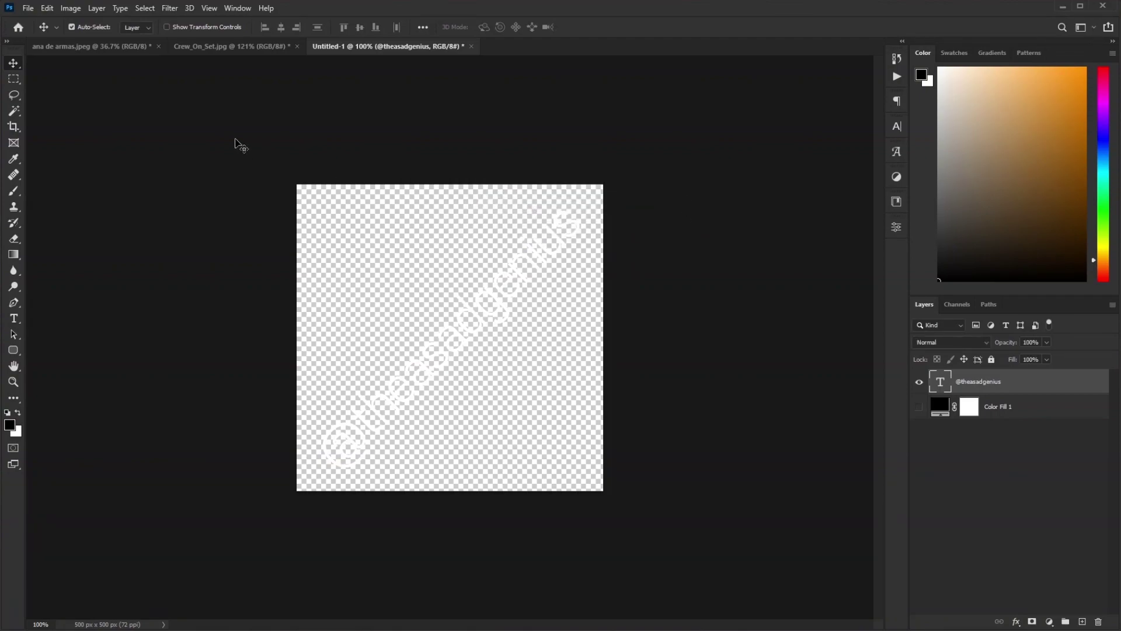
Step: On ana de armas.jpeg, open the Actions panel and start recording a new action 'My Username'
left_click(100, 49)
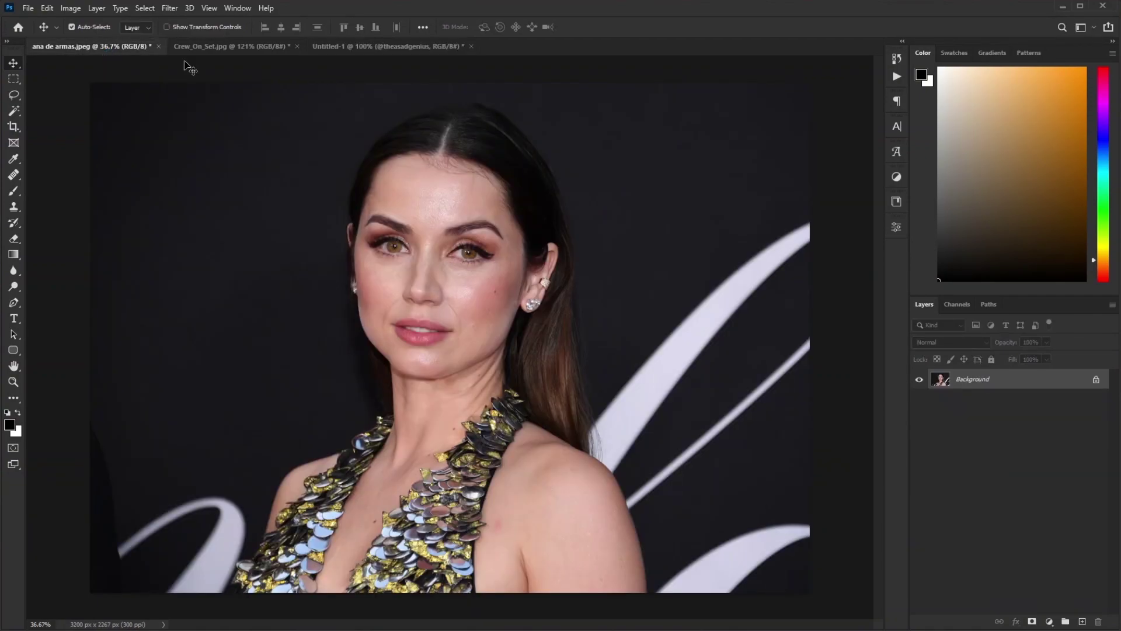
left_click(897, 77)
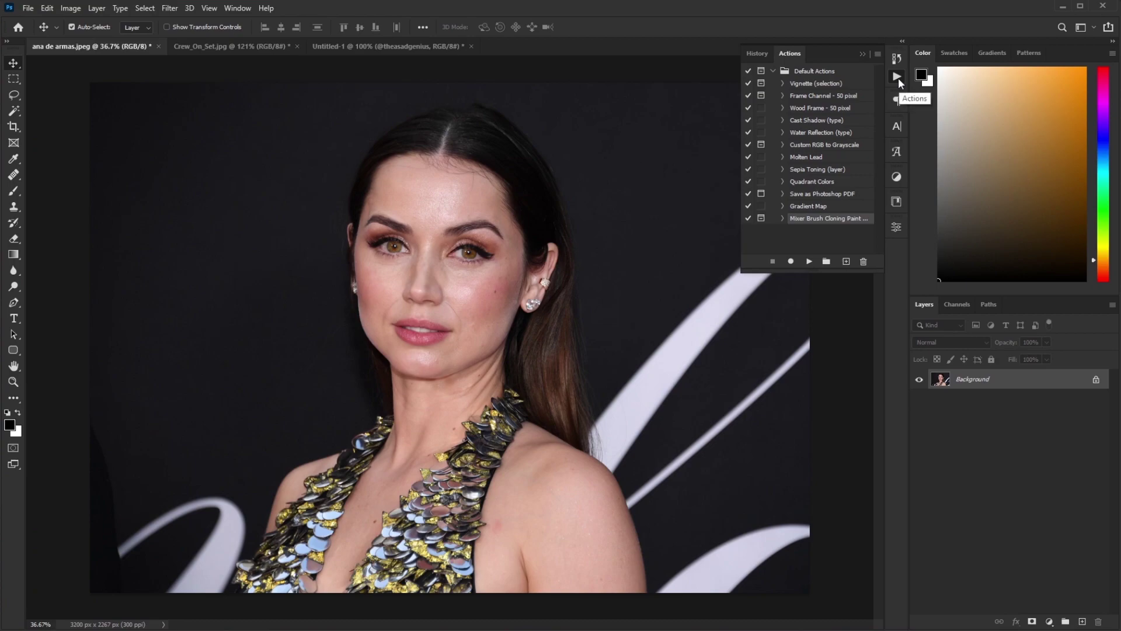
left_click(898, 78)
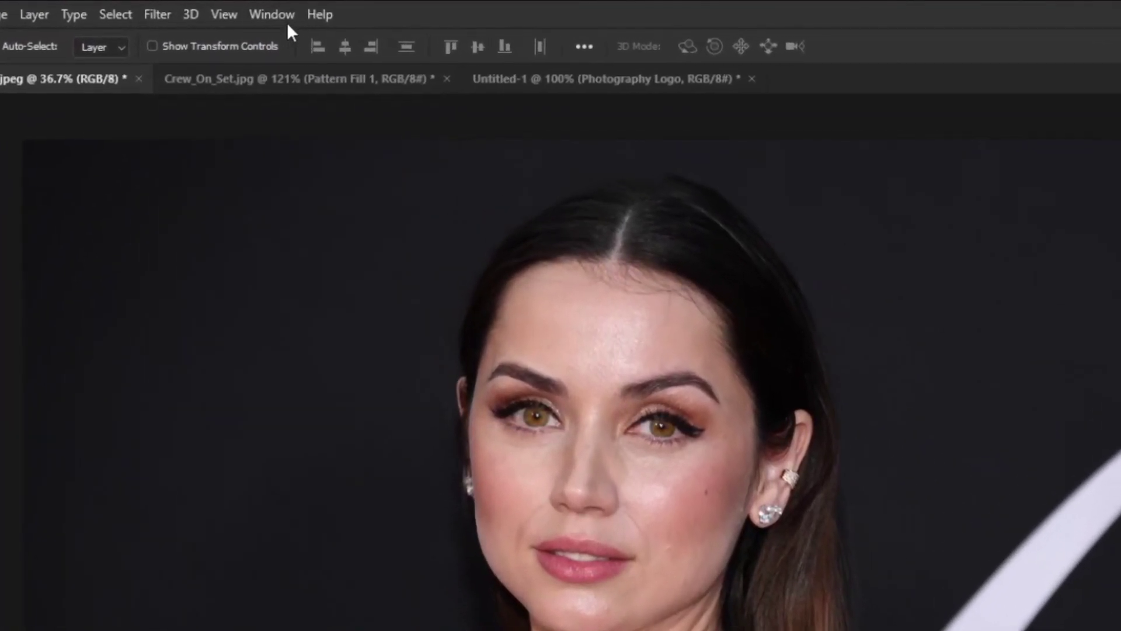
left_click(243, 11)
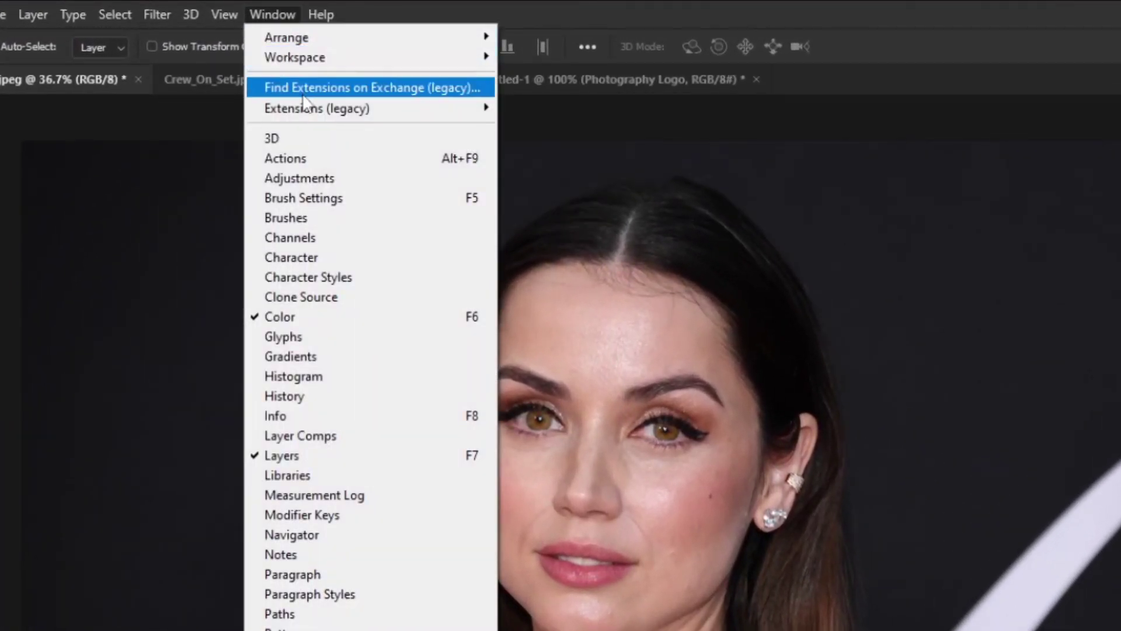
left_click(307, 161)
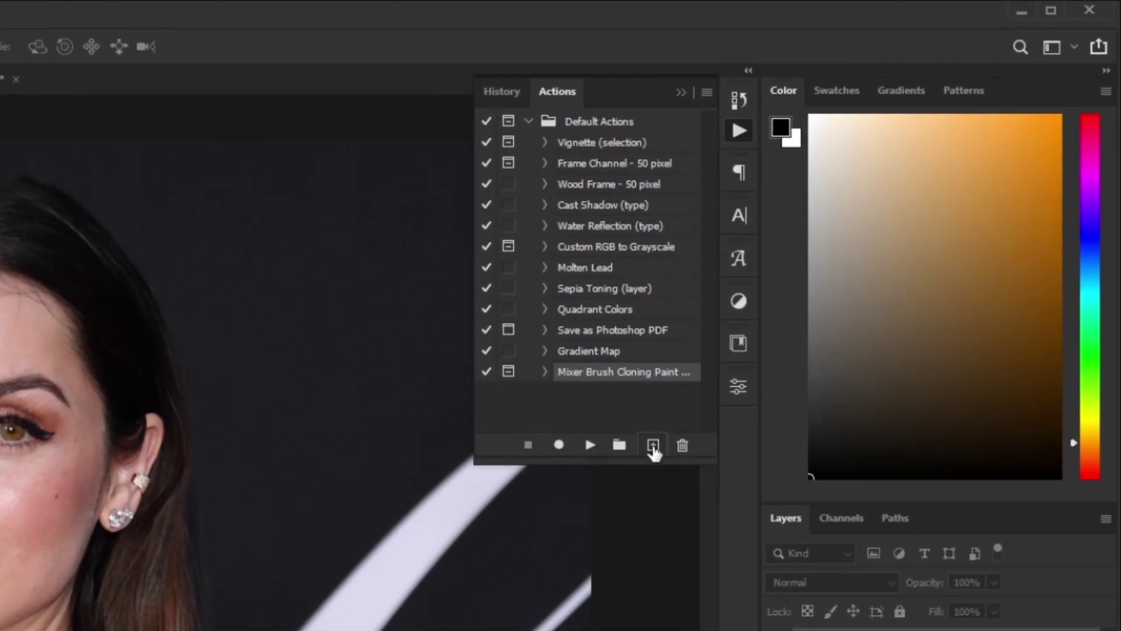
left_click(653, 446)
type("My Us")
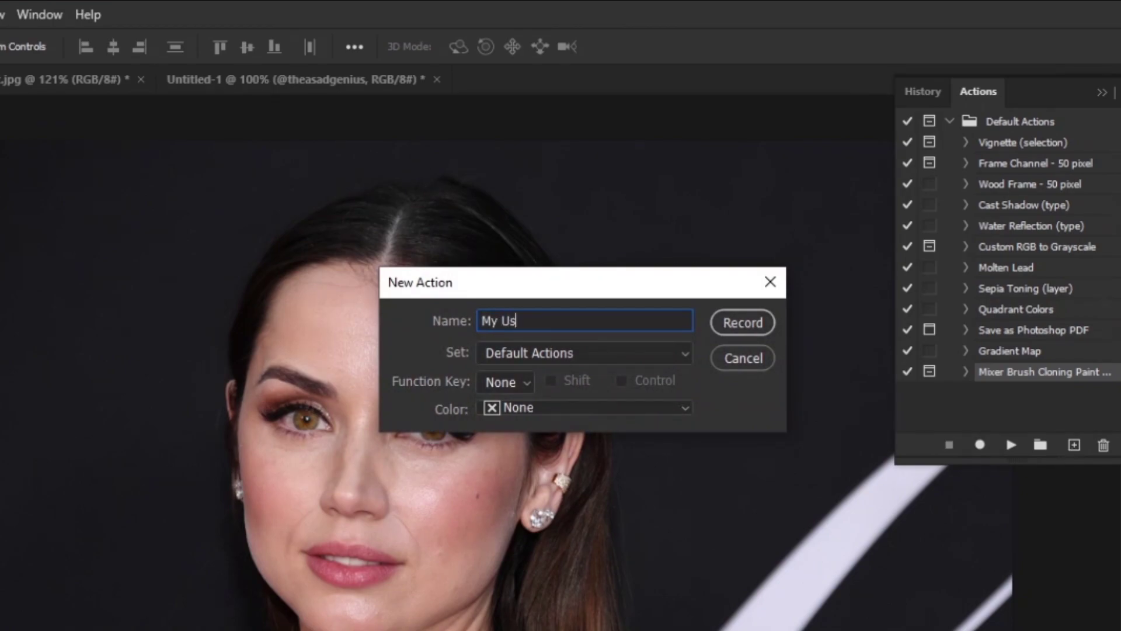
type("er")
type("name")
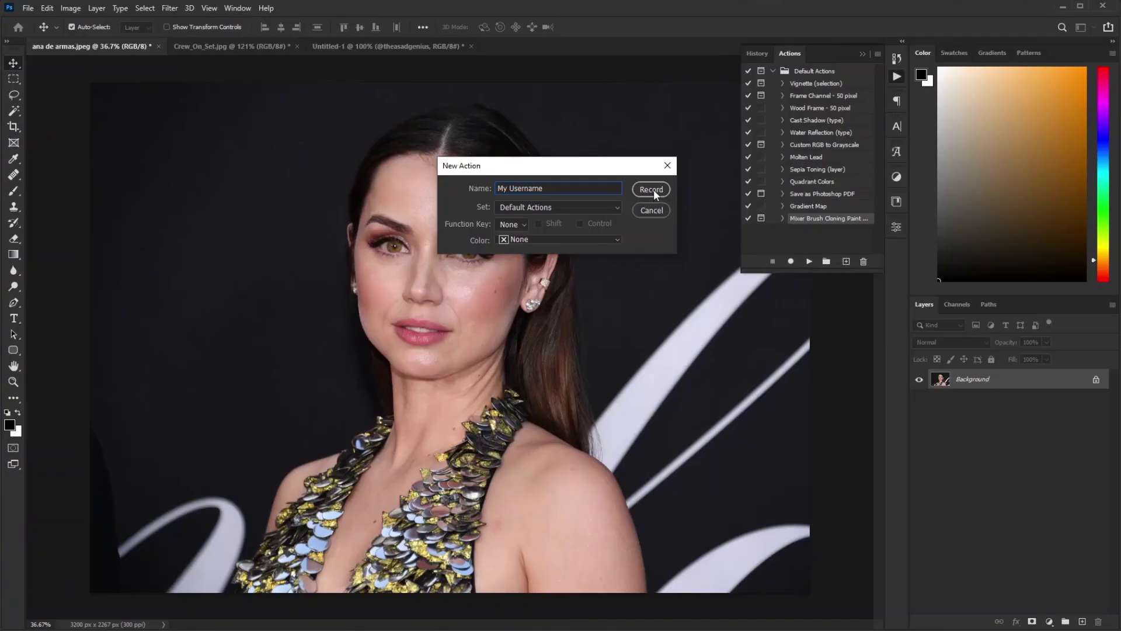
left_click(652, 190)
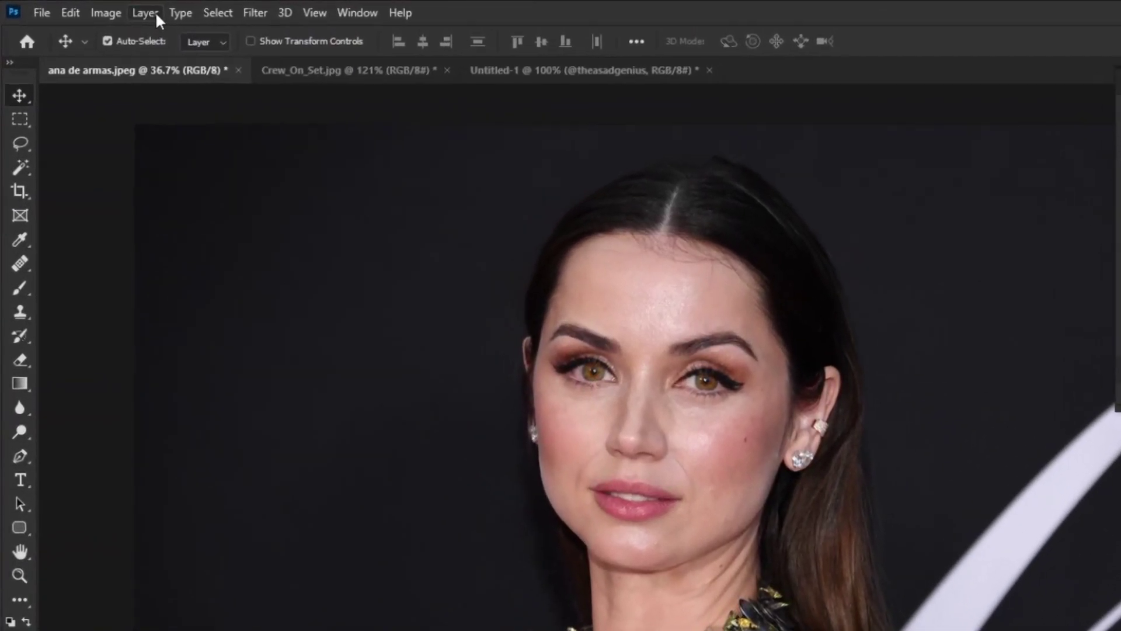
Step: Add a new Pattern Fill layer at 20% opacity
left_click(97, 9)
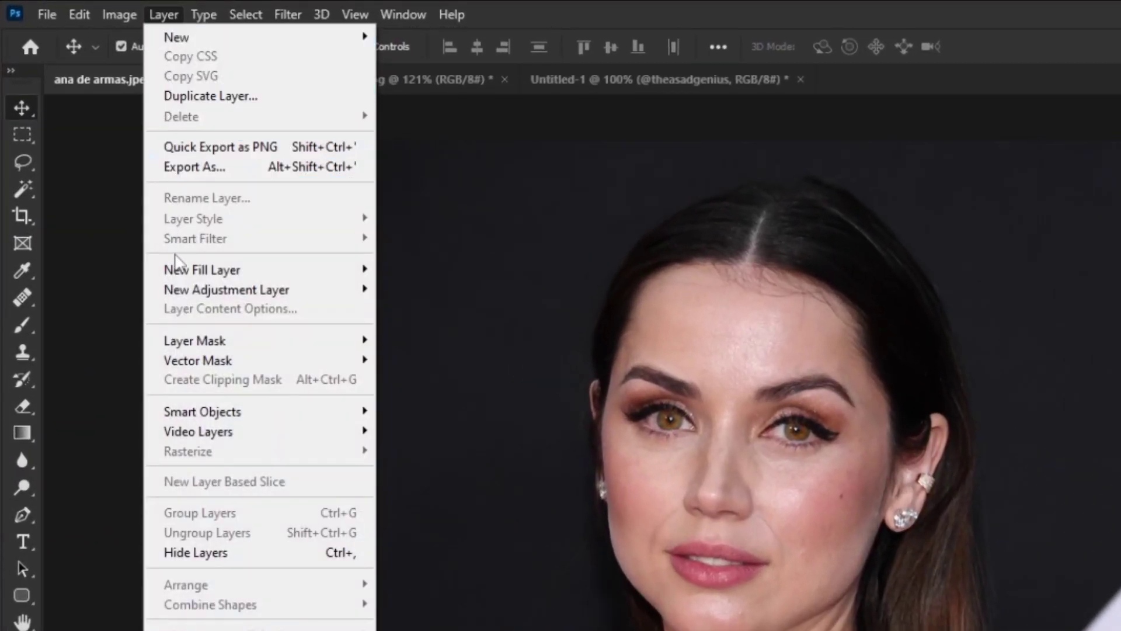
mouse_move(176, 269)
left_click(426, 309)
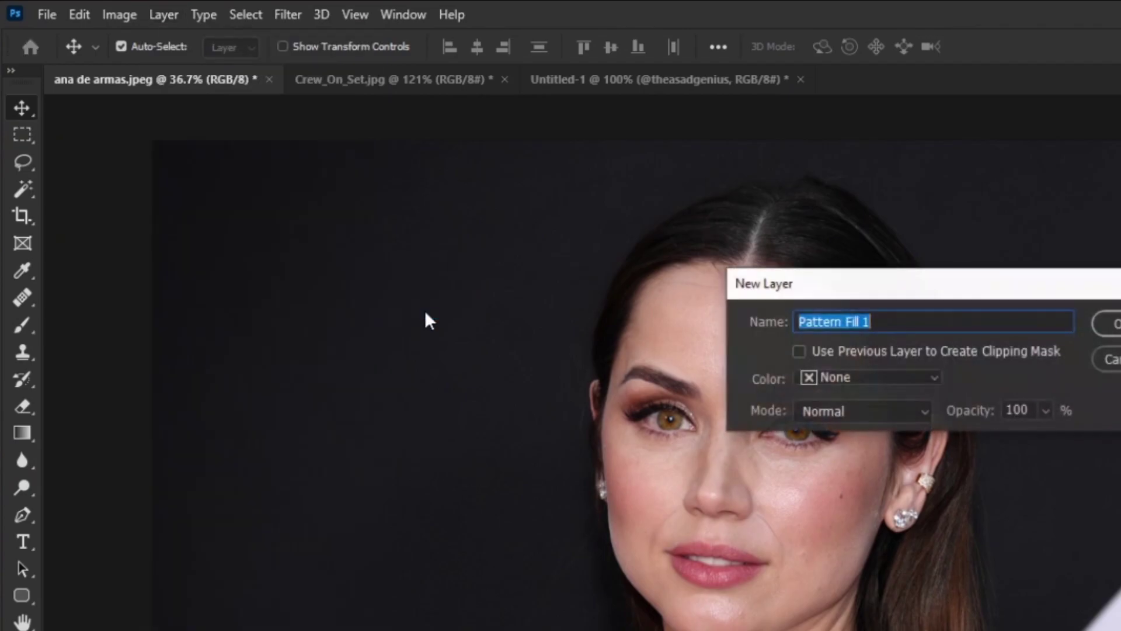
double_click(595, 241)
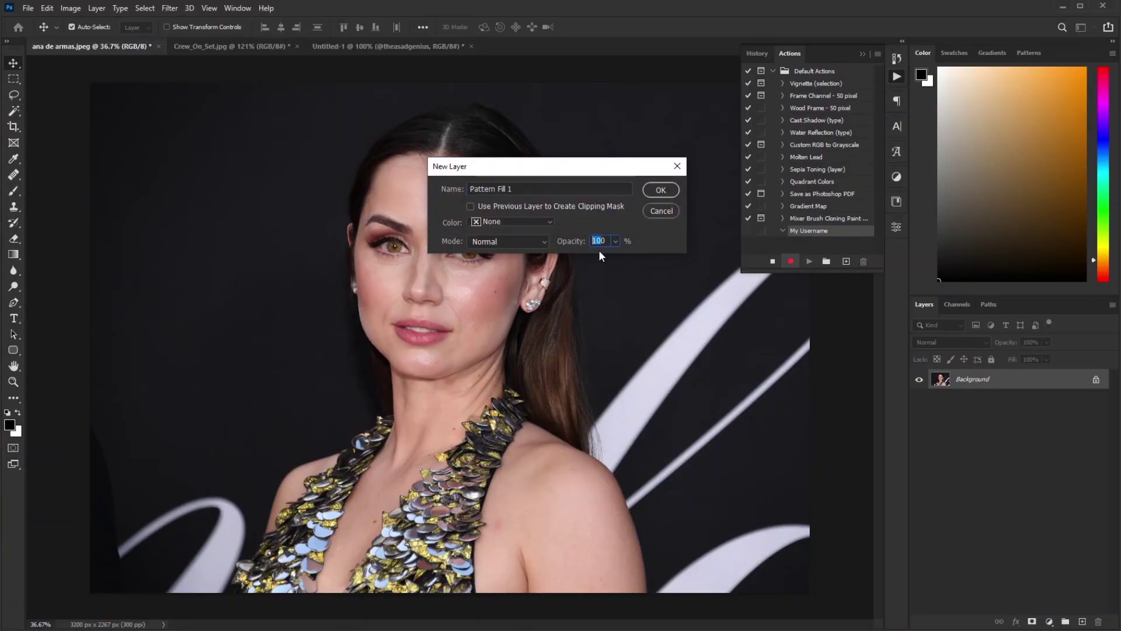
type("20")
left_click(656, 190)
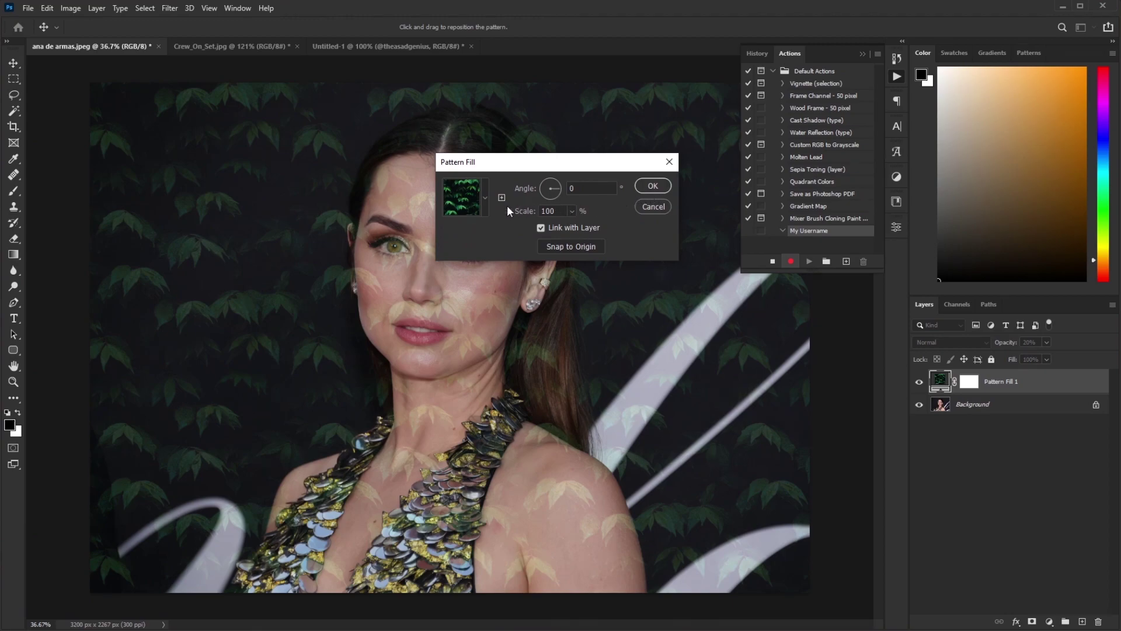
Step: Choose the custom username pattern at 100% scale, then stop recording the action
left_click(486, 200)
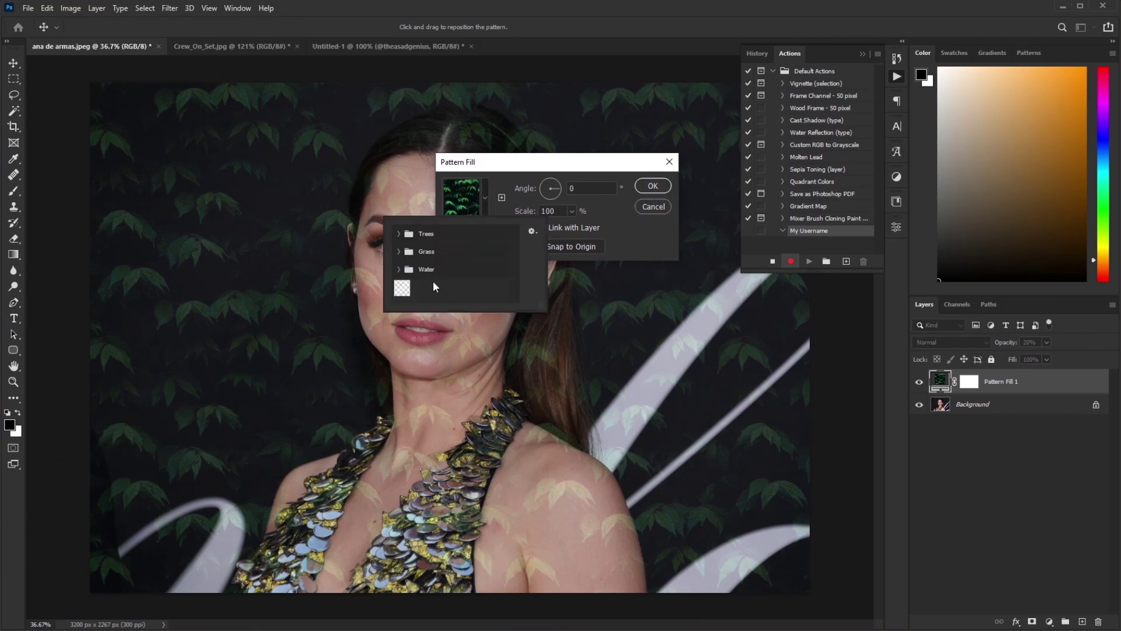
left_click(403, 289)
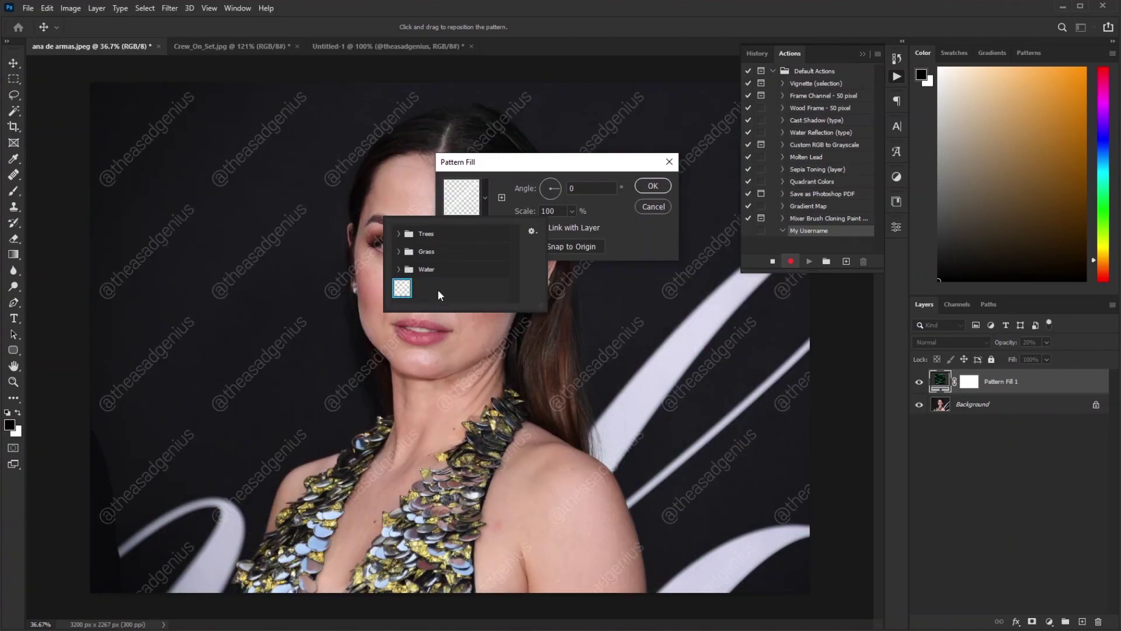
left_click(597, 217)
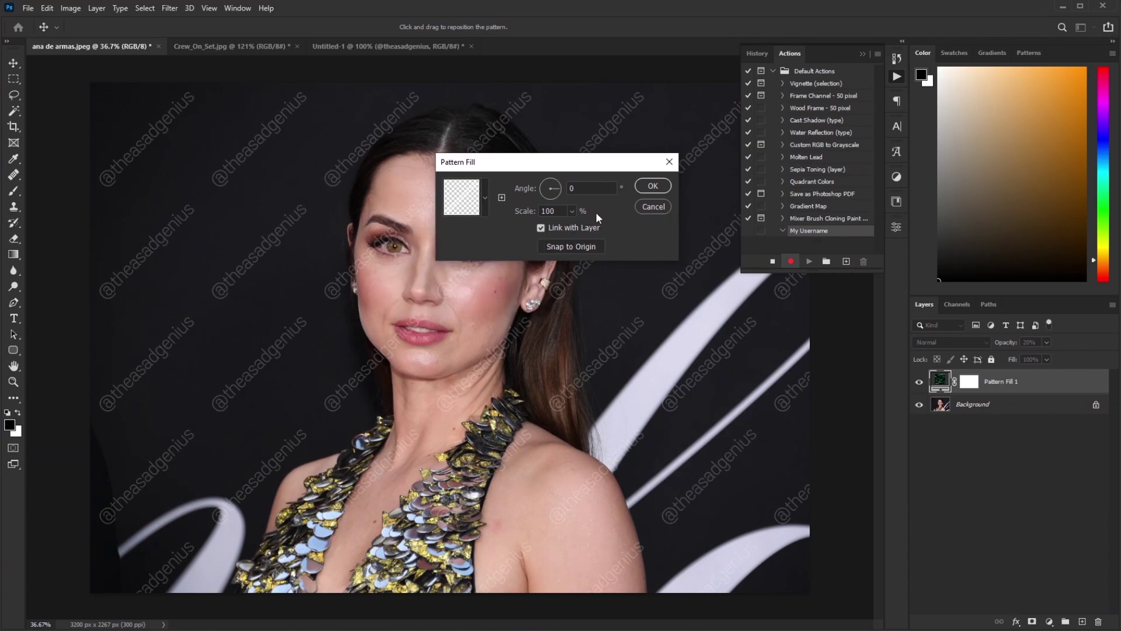
left_click(572, 211)
left_click_drag(576, 228, 570, 228)
type("100")
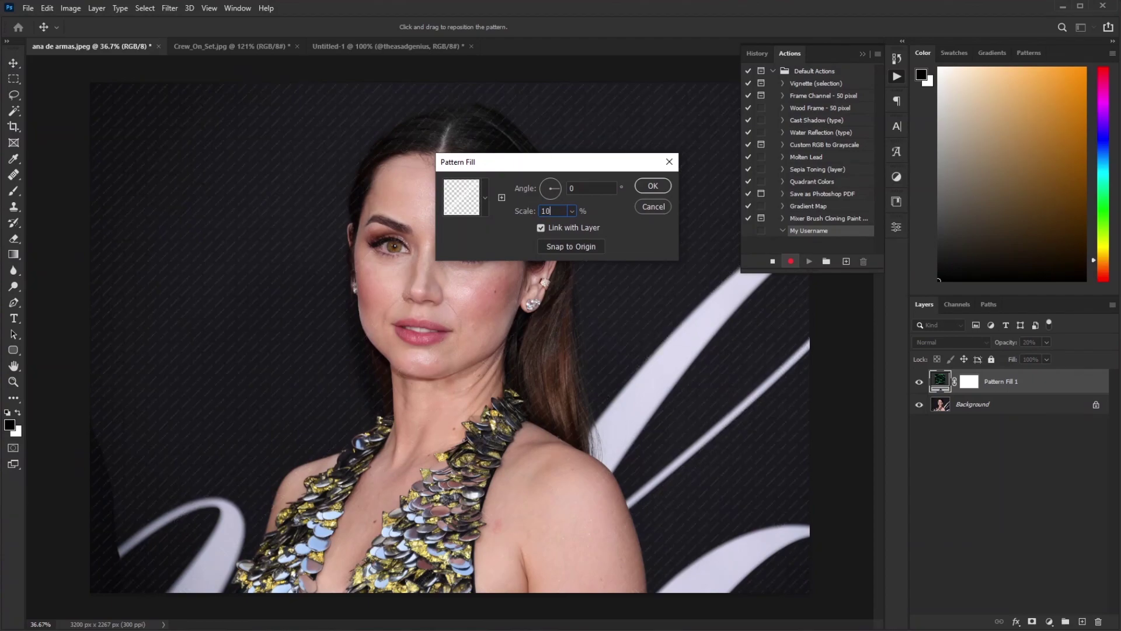
left_click(648, 186)
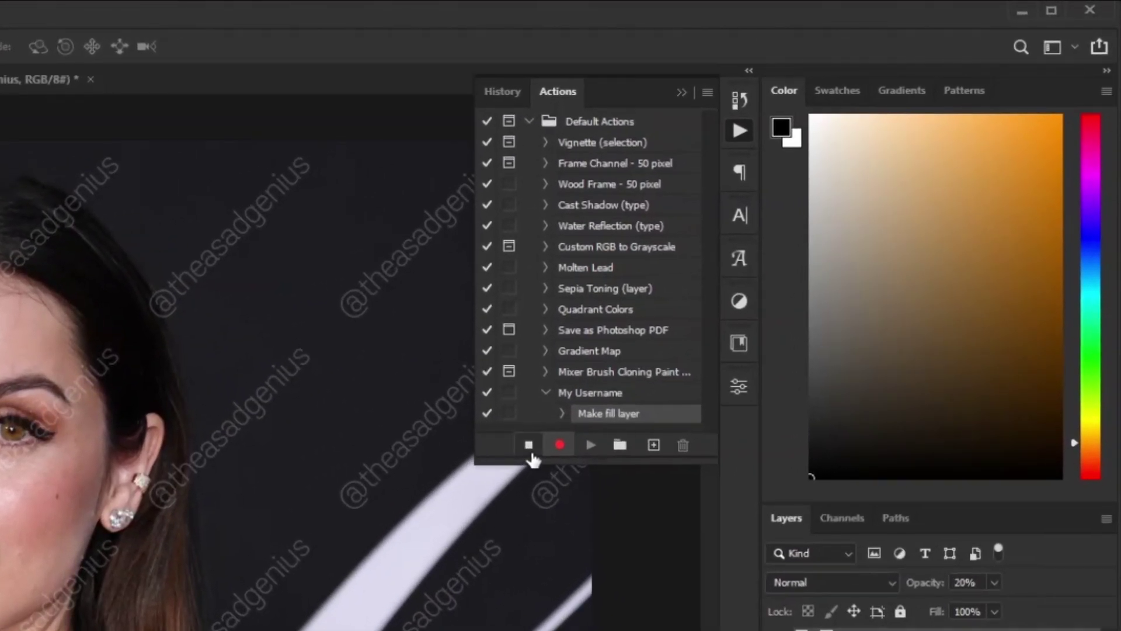
left_click(586, 402)
left_click(601, 355)
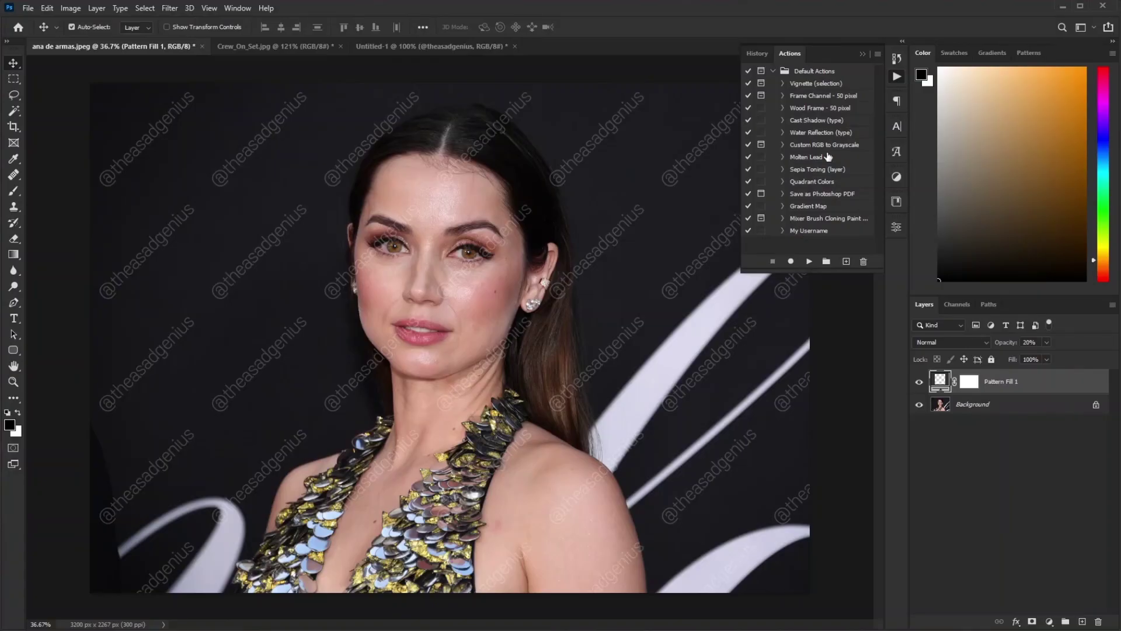
Step: Run the My Username action on the Crew_On_Set.jpg photo
left_click(862, 54)
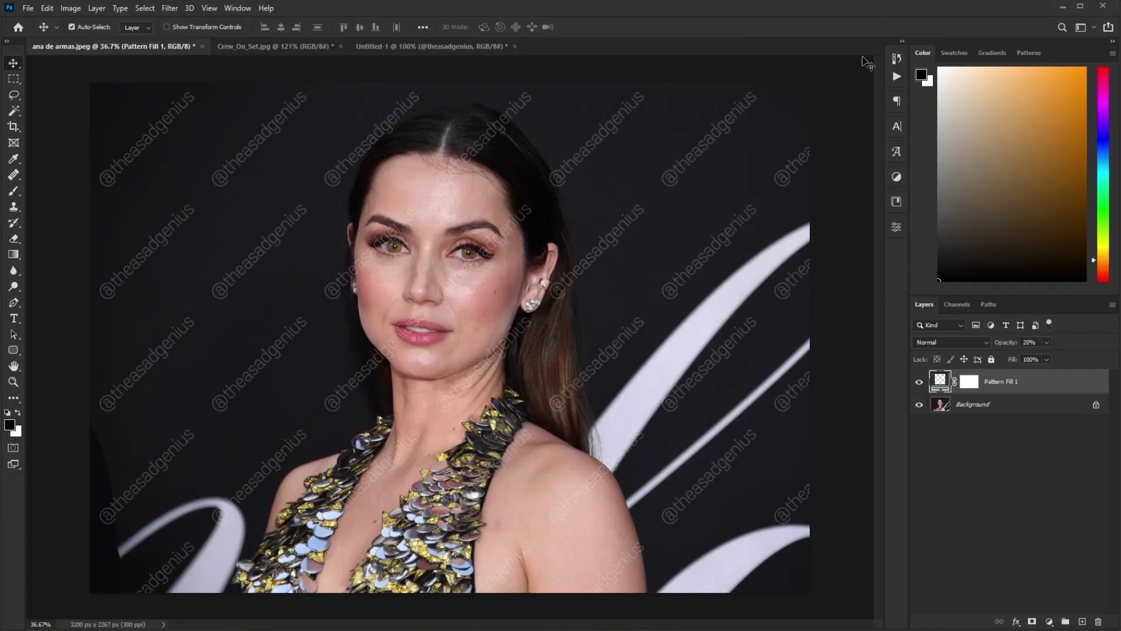
left_click(290, 49)
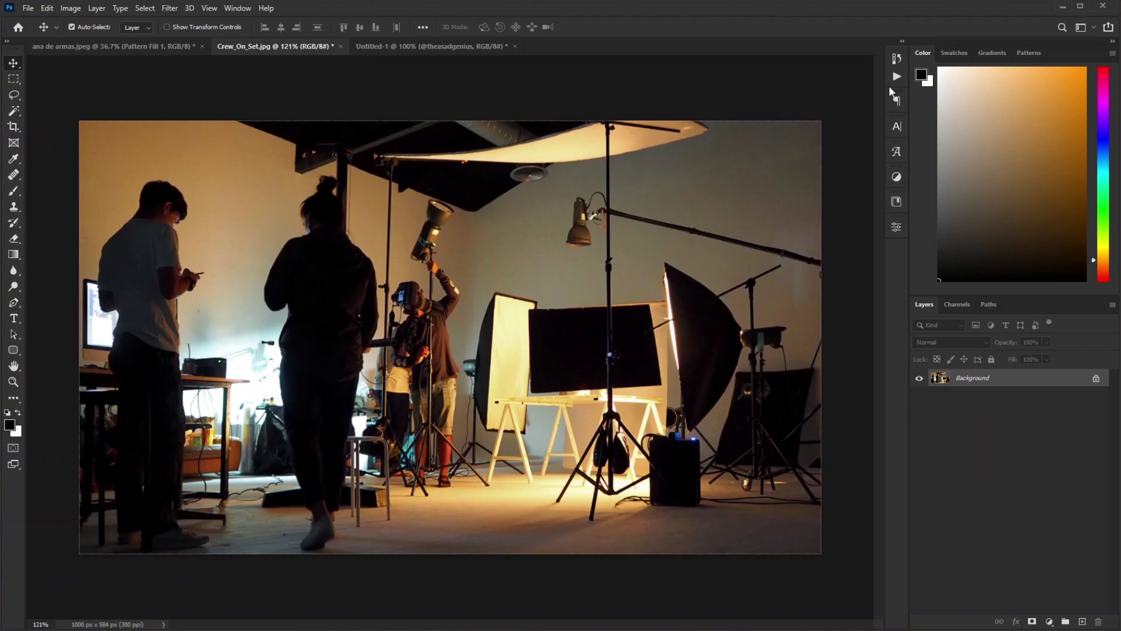
left_click(896, 77)
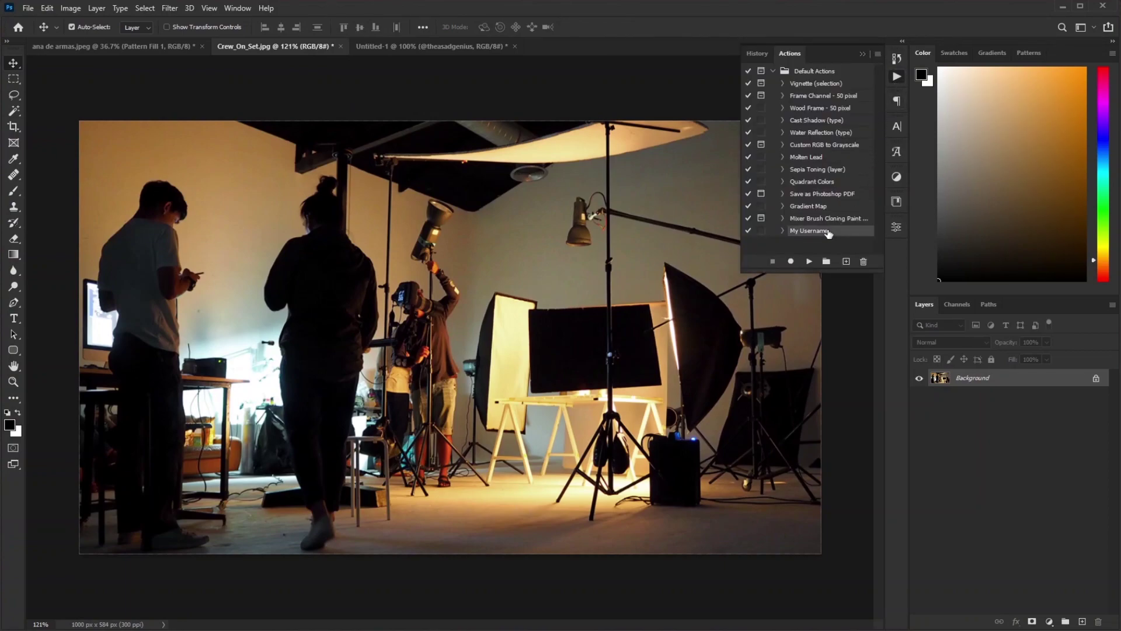
left_click(809, 262)
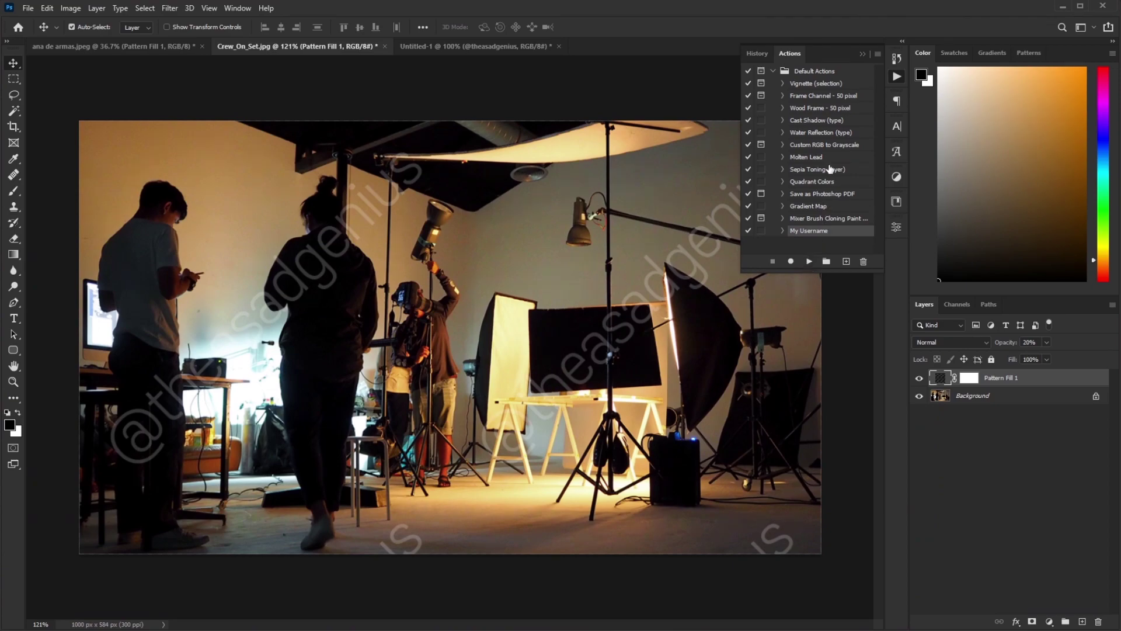
left_click(862, 54)
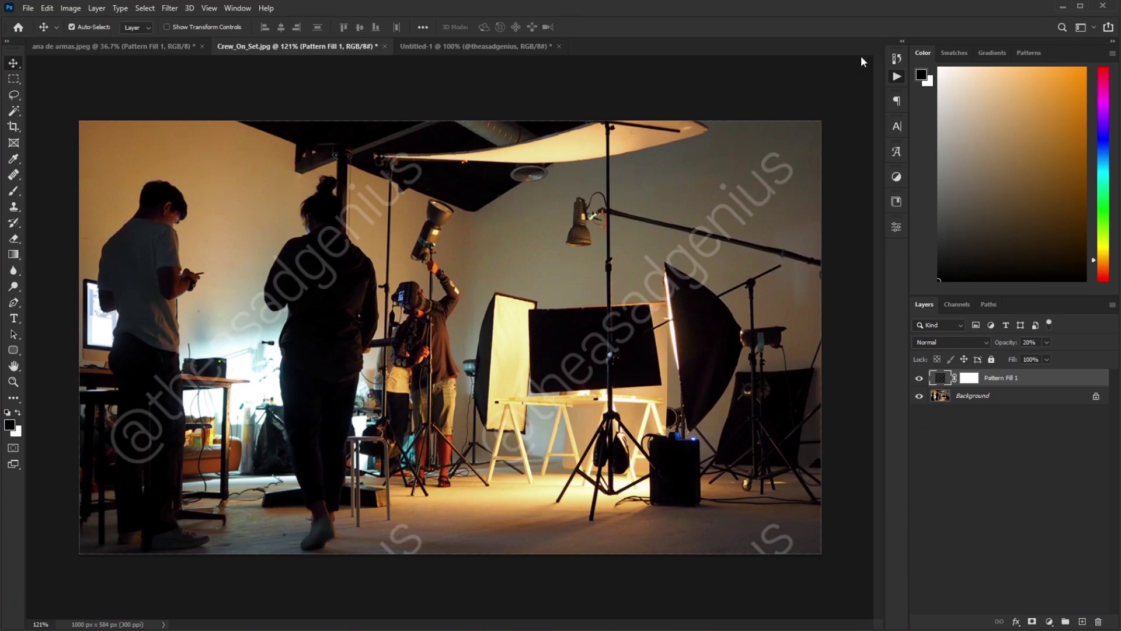
Step: Reduce the Pattern Fill scale to 35% and the layer opacity to 25%
double_click(940, 380)
left_click_drag(583, 169, 907, 95)
left_click(897, 136)
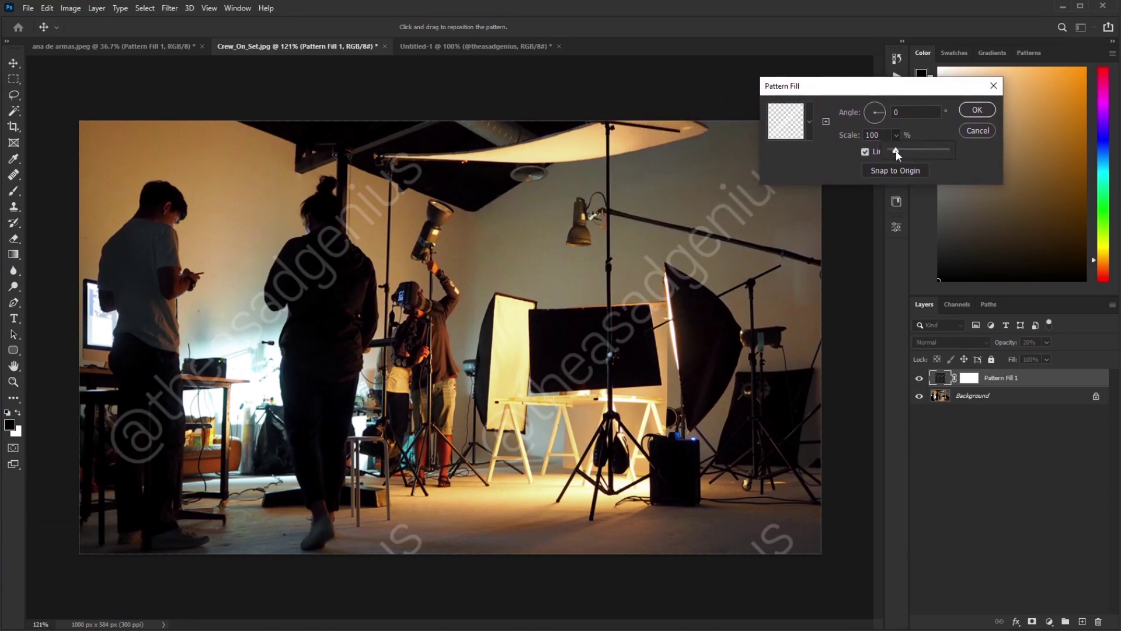
left_click_drag(898, 155, 891, 153)
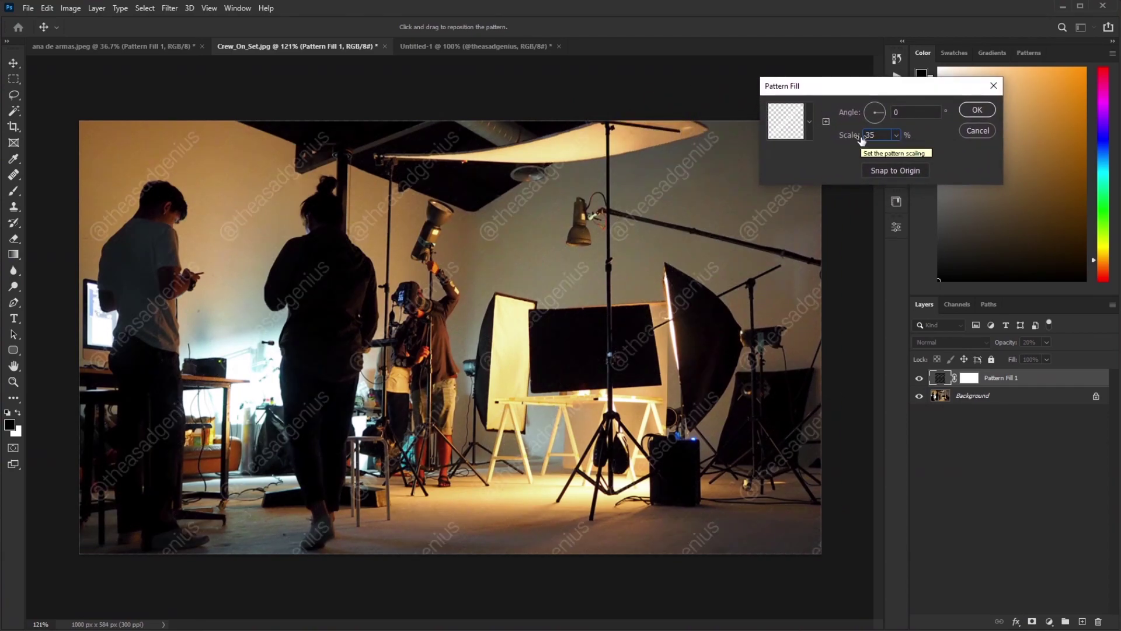
left_click(975, 111)
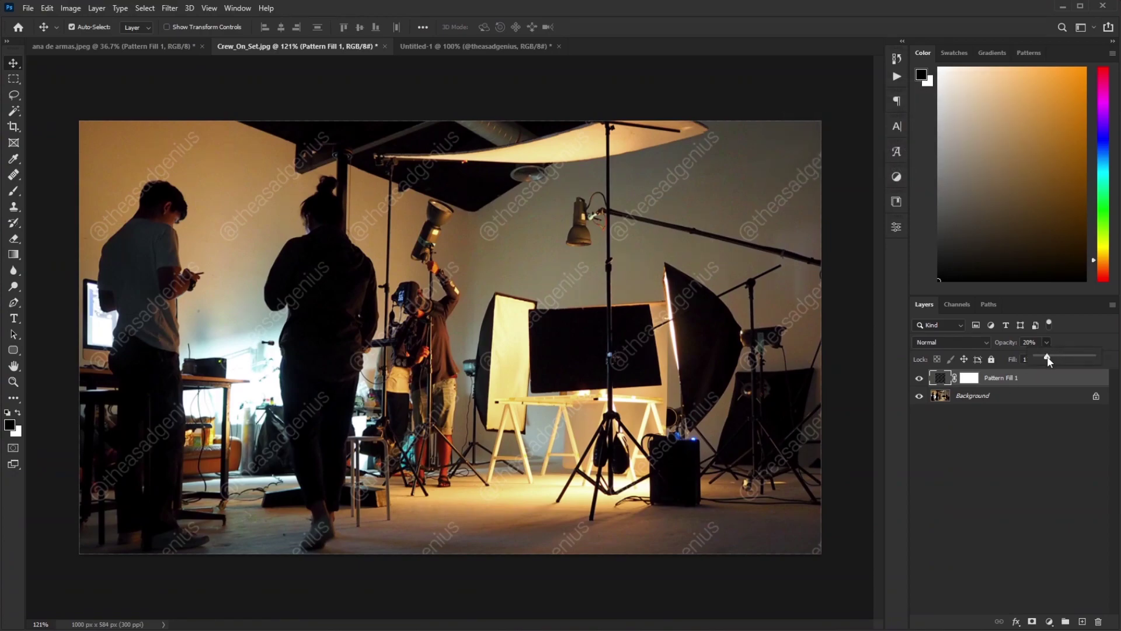
left_click_drag(1048, 361, 1047, 361)
left_click(1029, 343)
type("25")
Step: In Untitled-1, show the black Color Fill 1 and hide the text layer
left_click(486, 48)
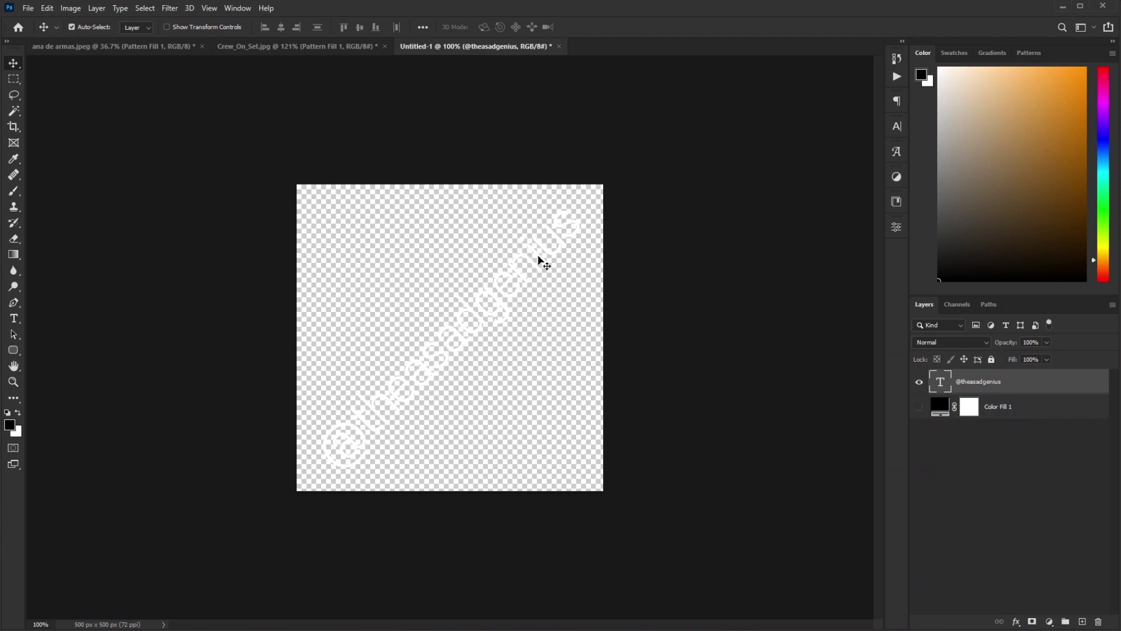
left_click(921, 408)
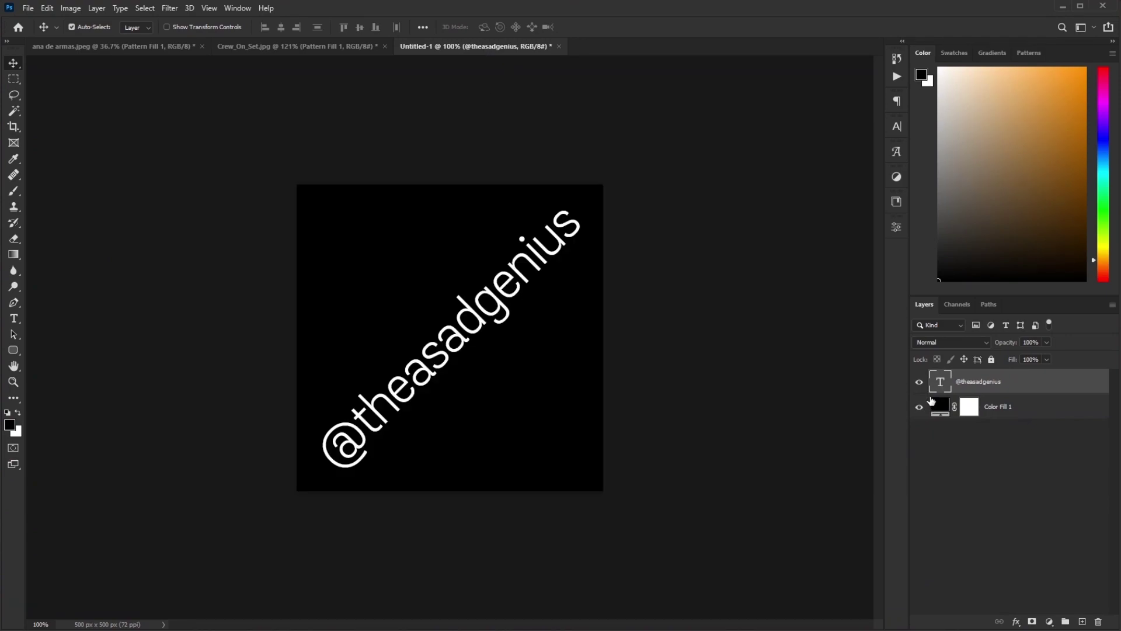
left_click(920, 383)
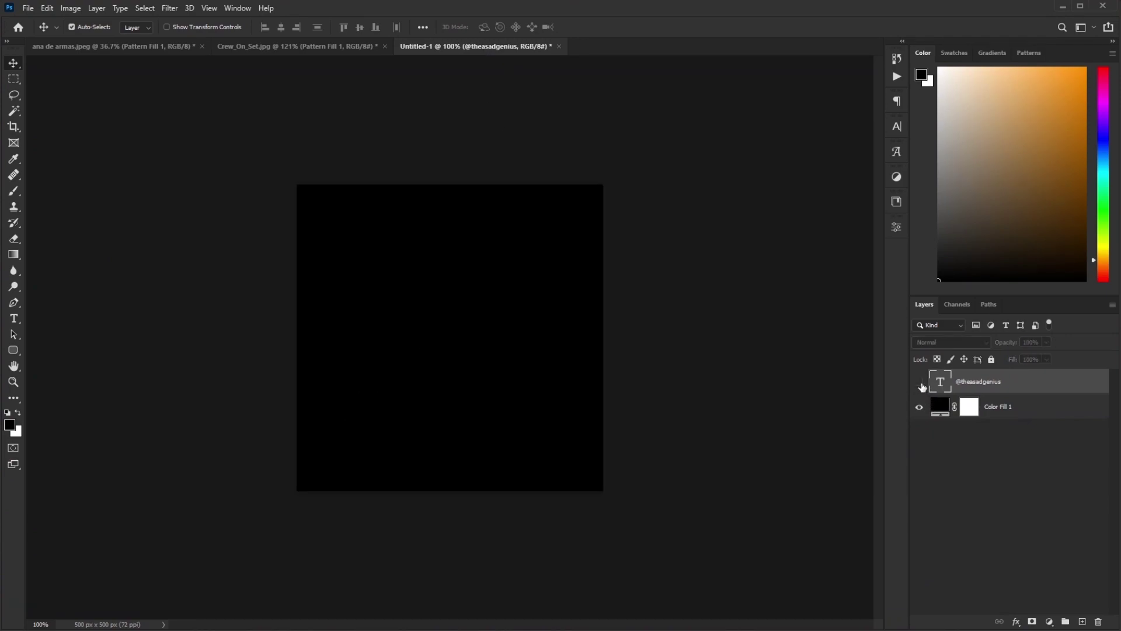
Step: Place the Photography Logo file as an embedded layer and commit it
left_click(27, 9)
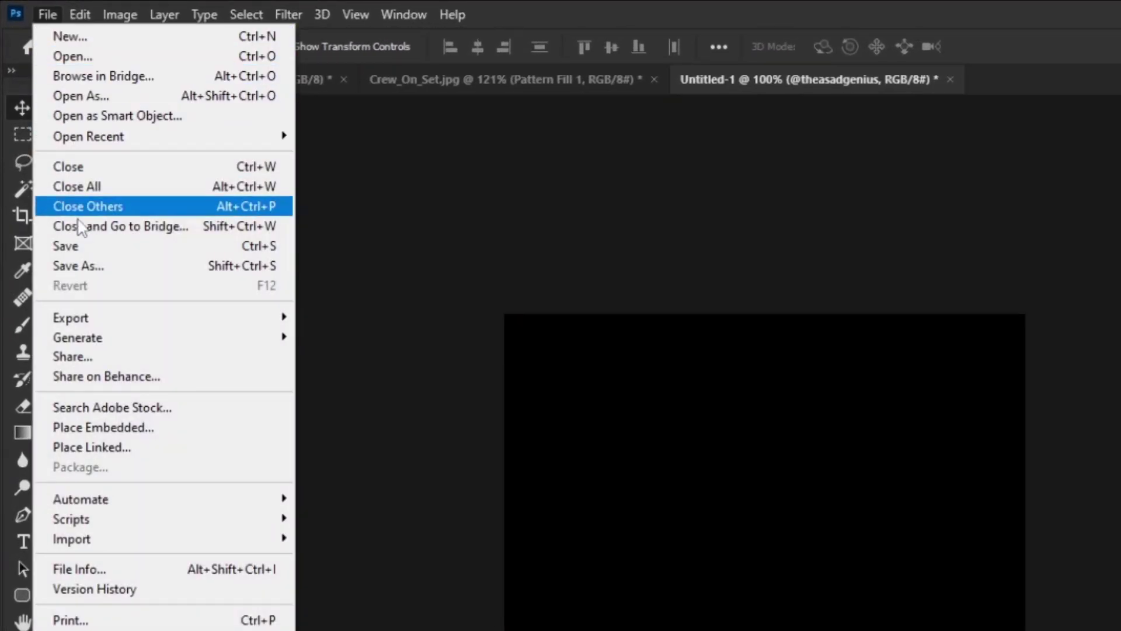
left_click(108, 427)
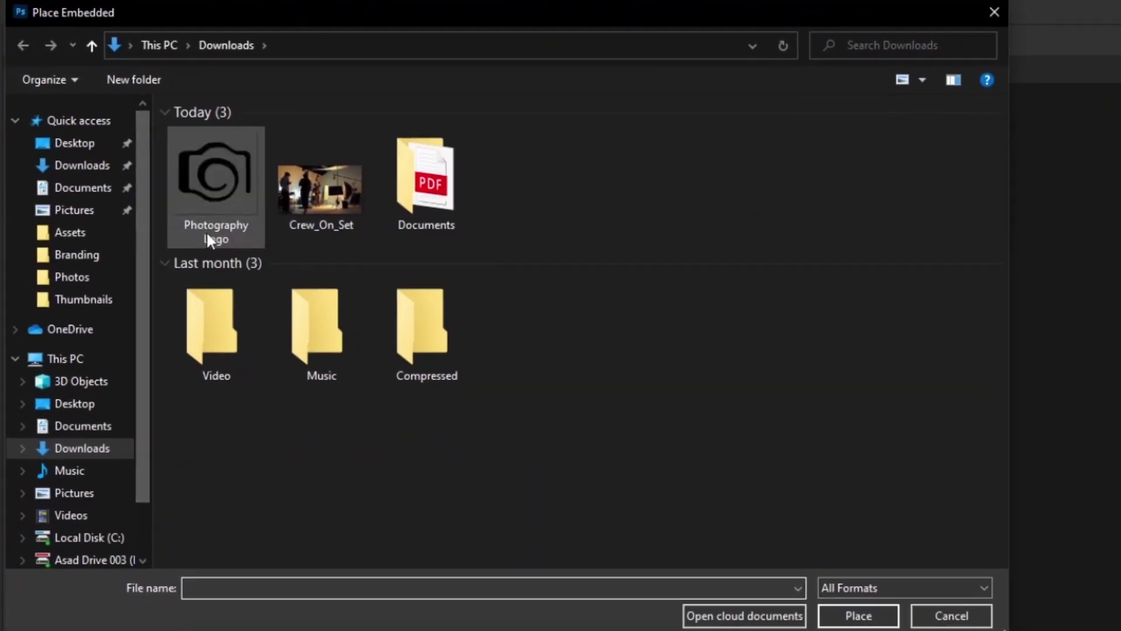
left_click(197, 217)
left_click(844, 592)
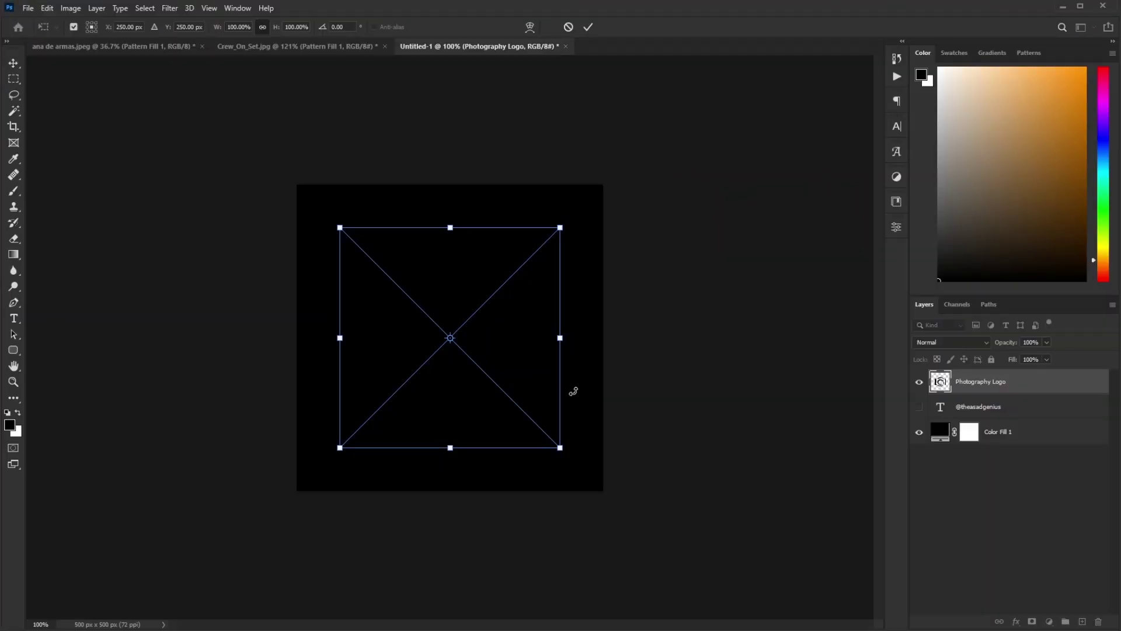
key("Return")
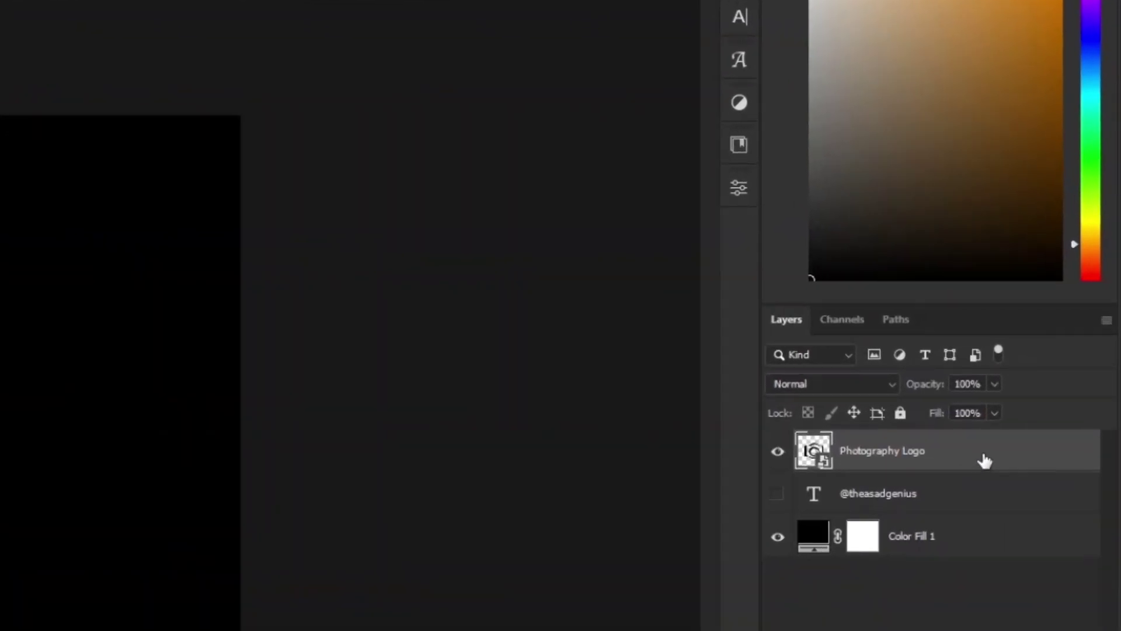
Step: Give the logo layer a white #ffffff Color Overlay style
double_click(984, 462)
left_click(447, 343)
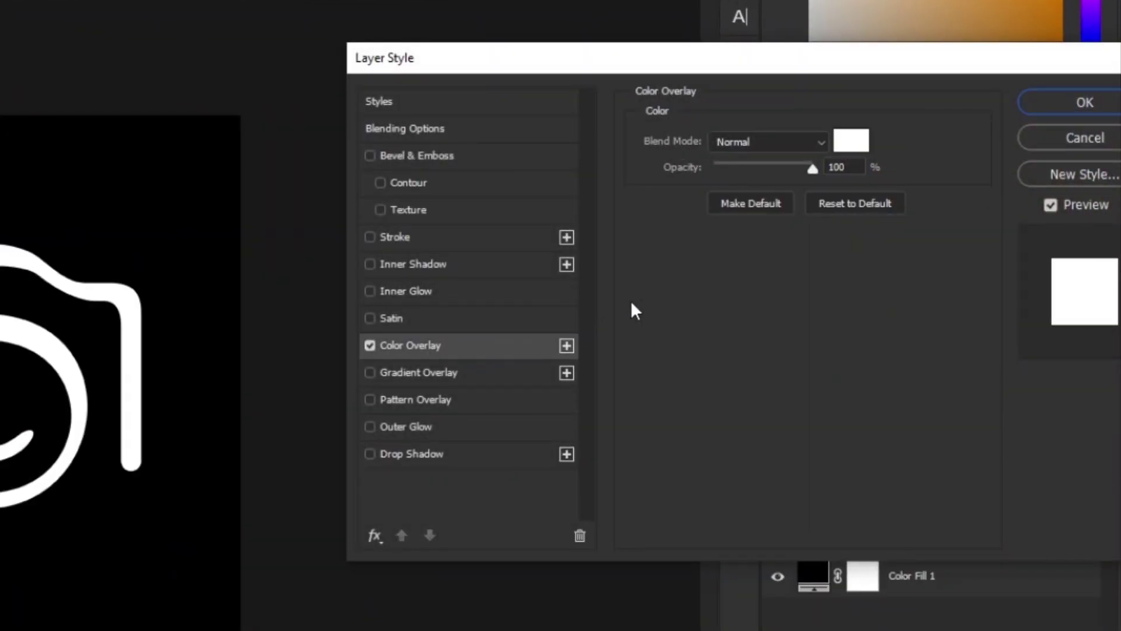
left_click(850, 142)
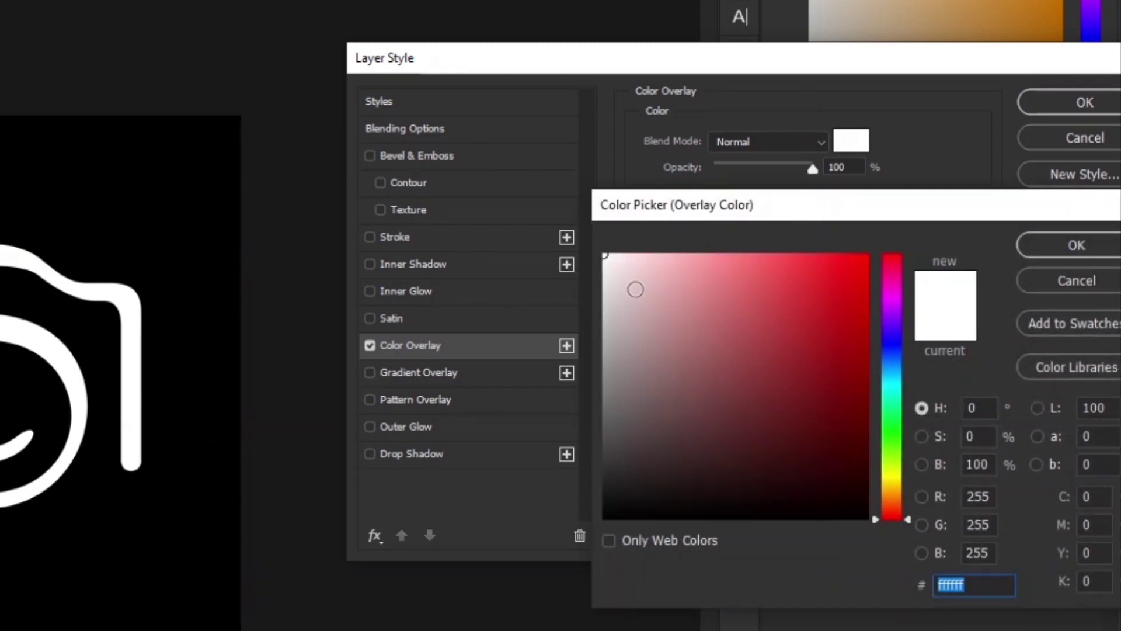
left_click_drag(635, 287, 585, 246)
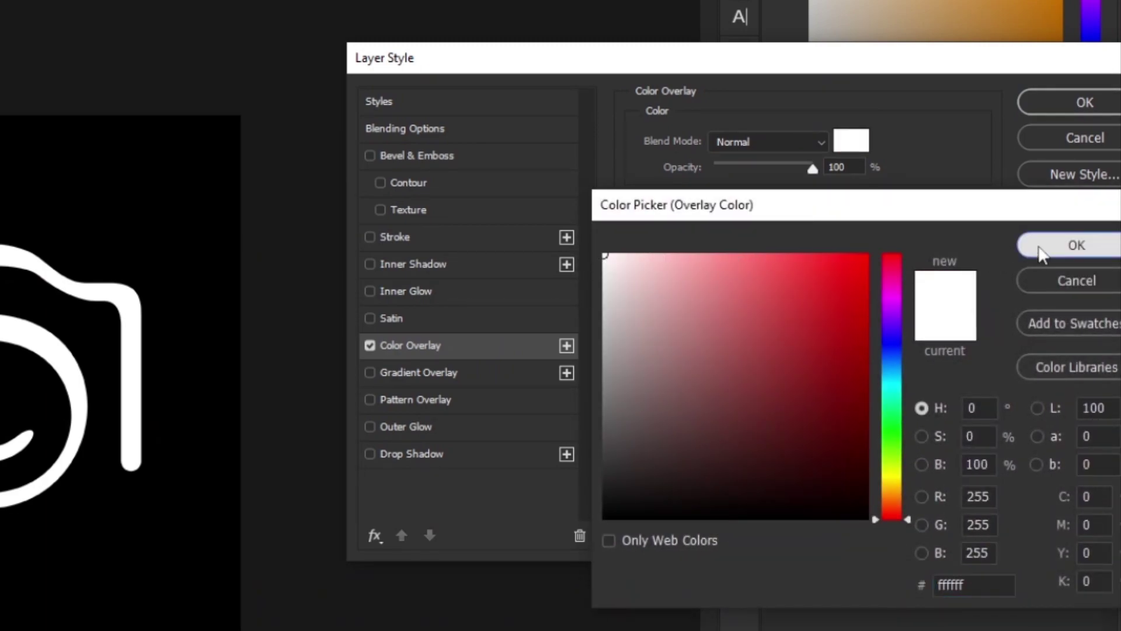
left_click(1051, 247)
left_click(1066, 111)
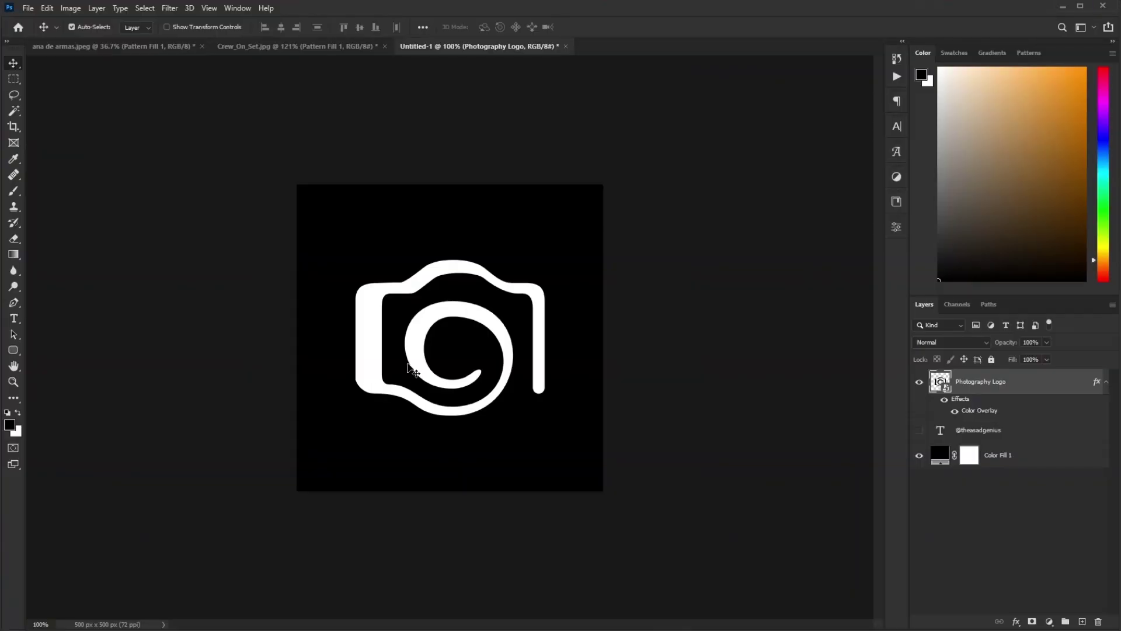
Step: Scale the logo down to about 76% from its right side
key("ctrl+t")
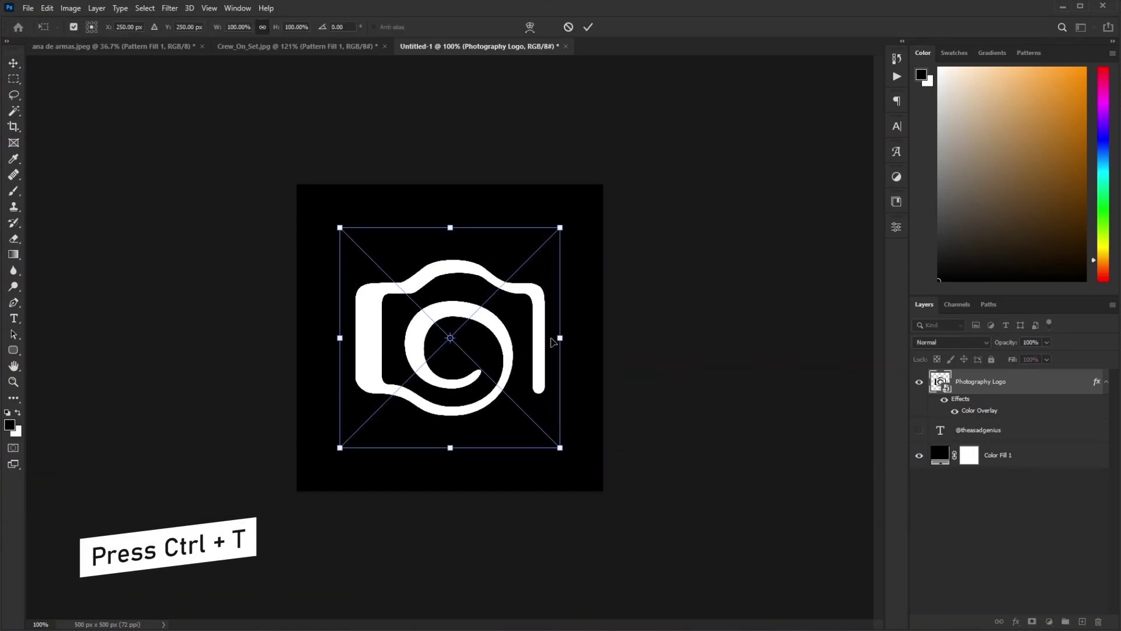
left_click_drag(558, 338, 521, 348)
key("Return")
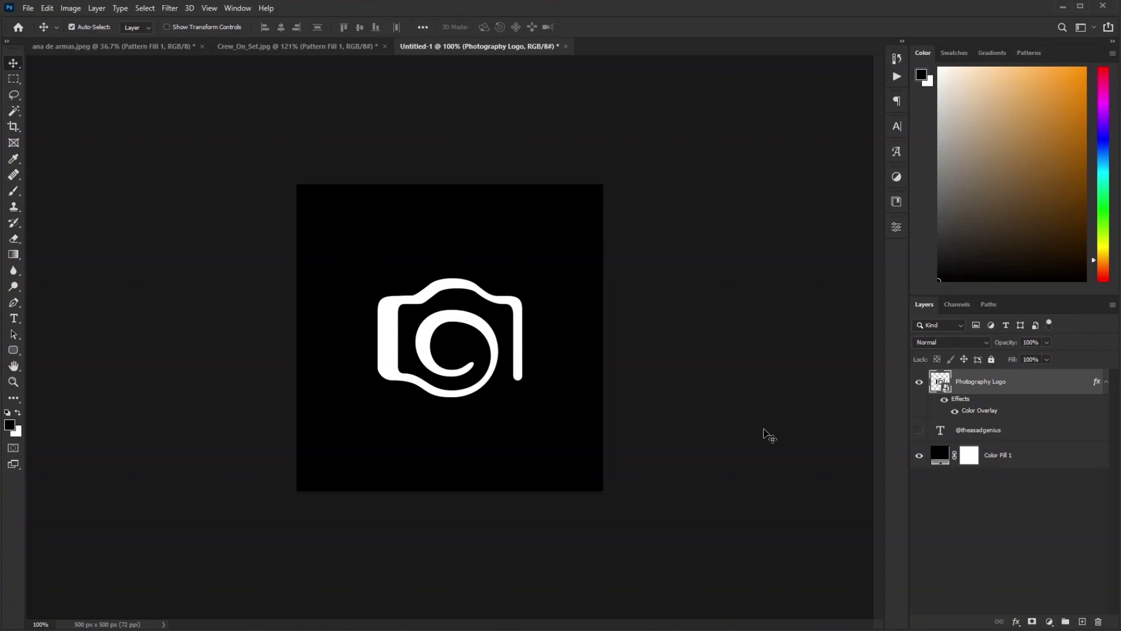
Step: Hide the black fill and define the white camera logo tile as a new pattern
left_click(919, 460)
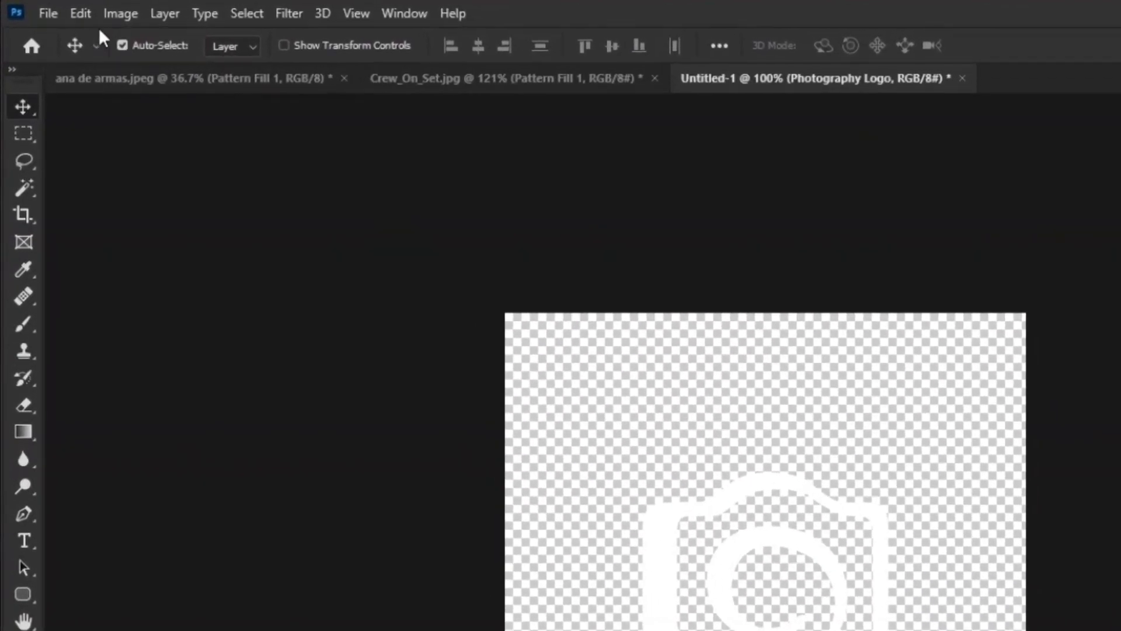
left_click(47, 8)
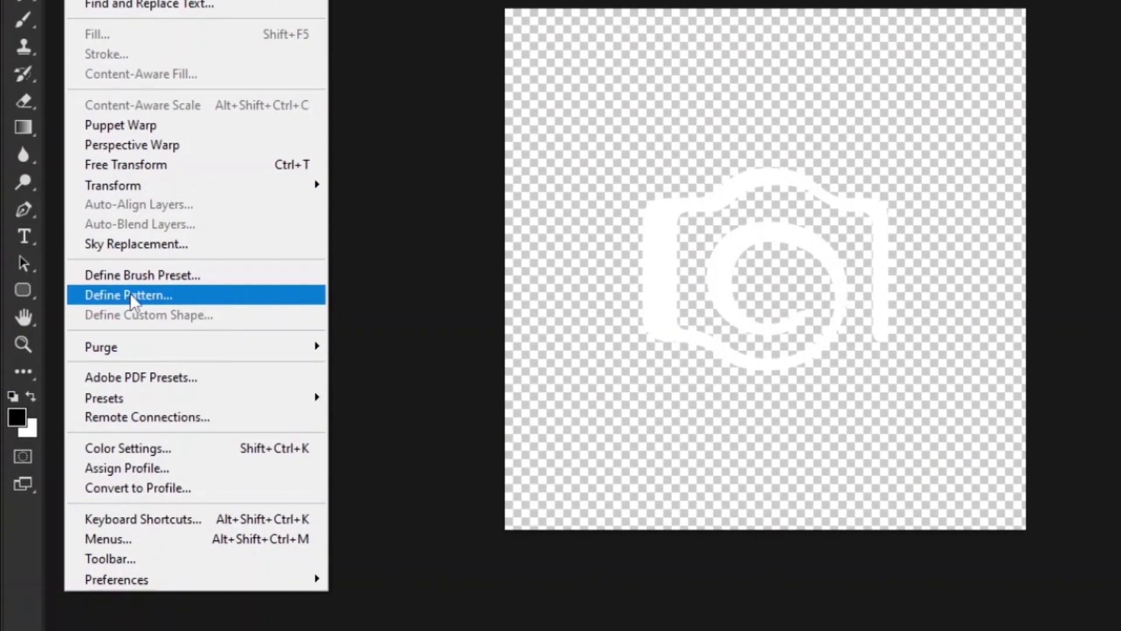
left_click(128, 600)
type("My Logo")
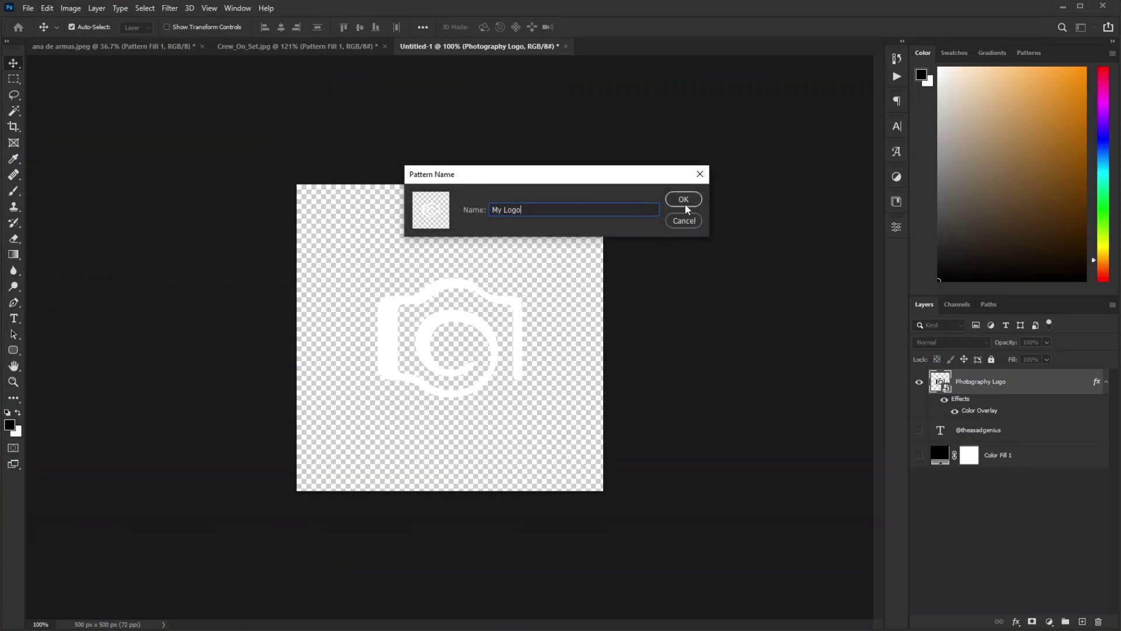
left_click(684, 201)
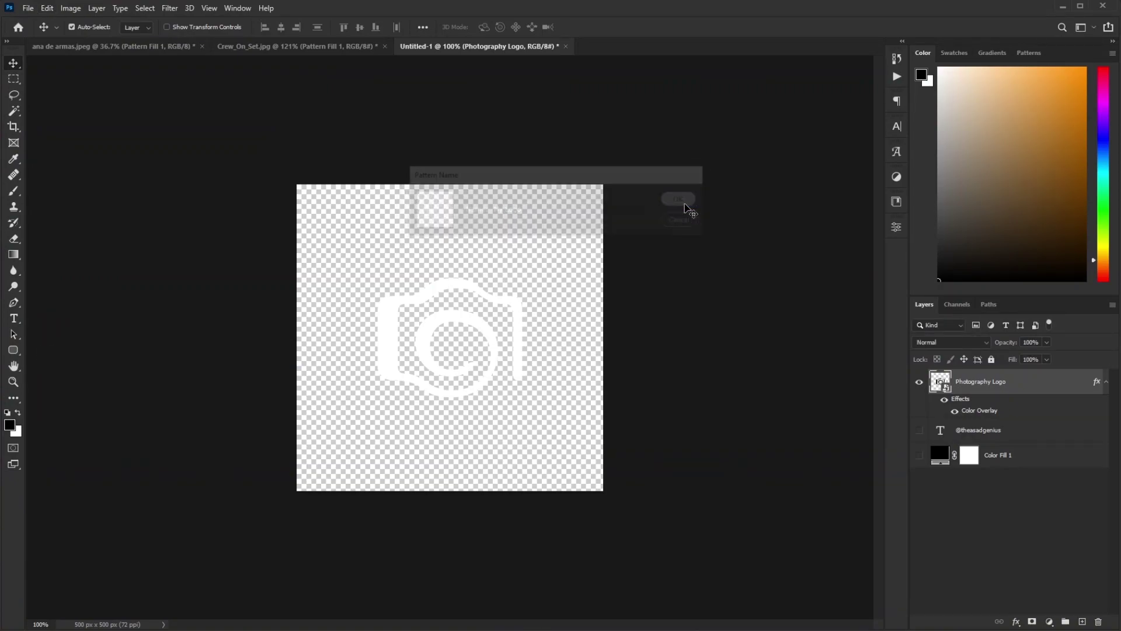
Step: On Crew_On_Set.jpg, delete the Pattern Fill 1 layer and start recording action 'My Logo'
left_click(298, 52)
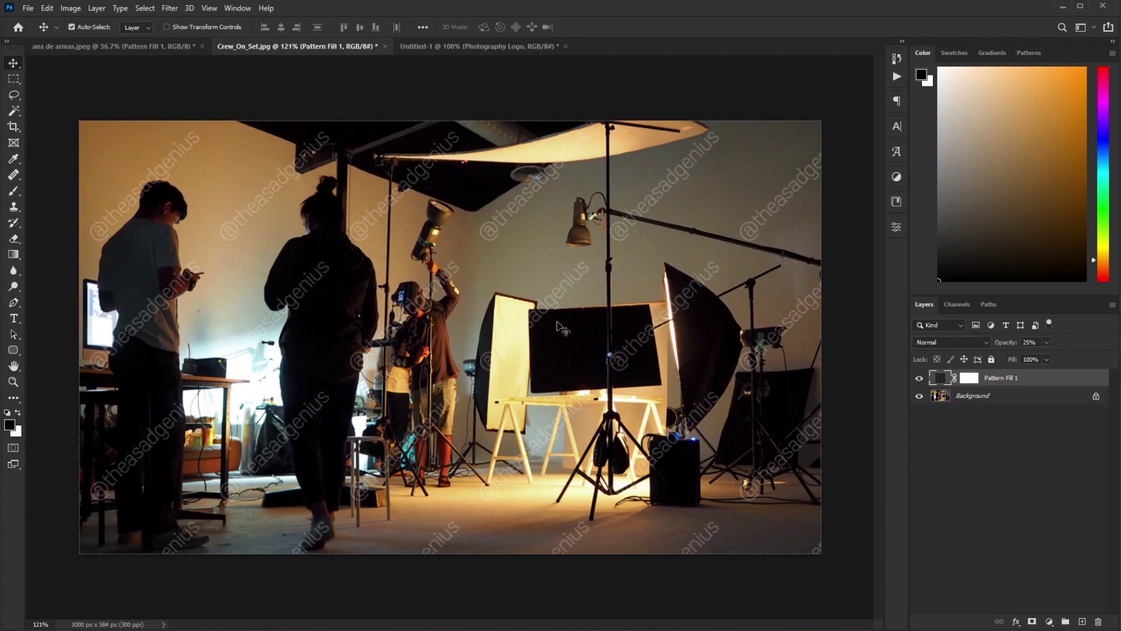
key("Delete")
left_click(895, 76)
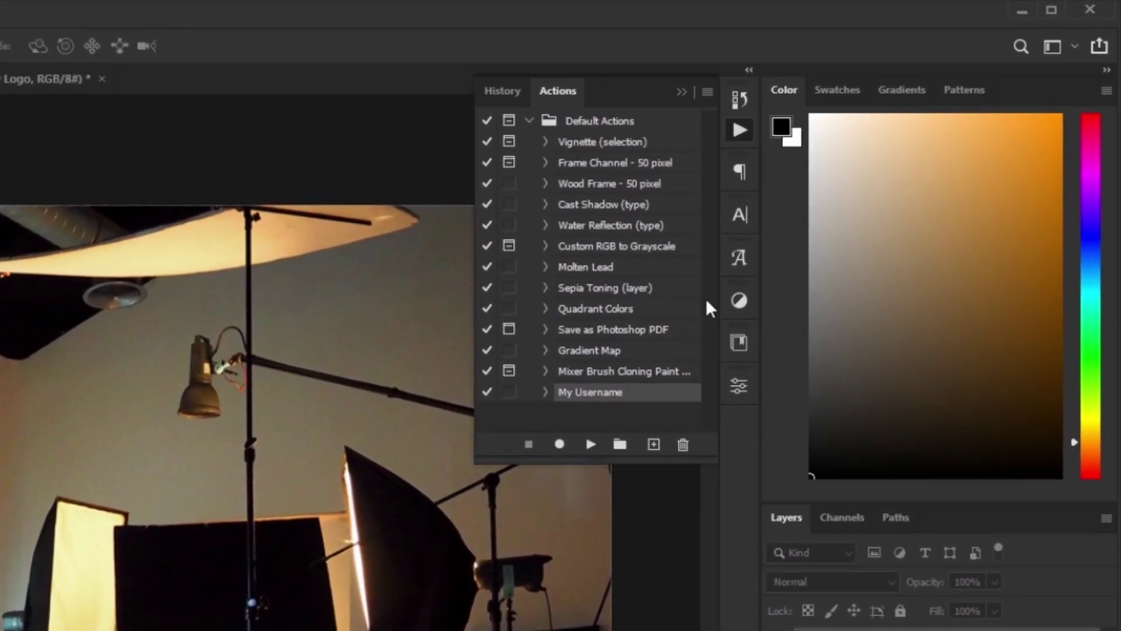
left_click(654, 444)
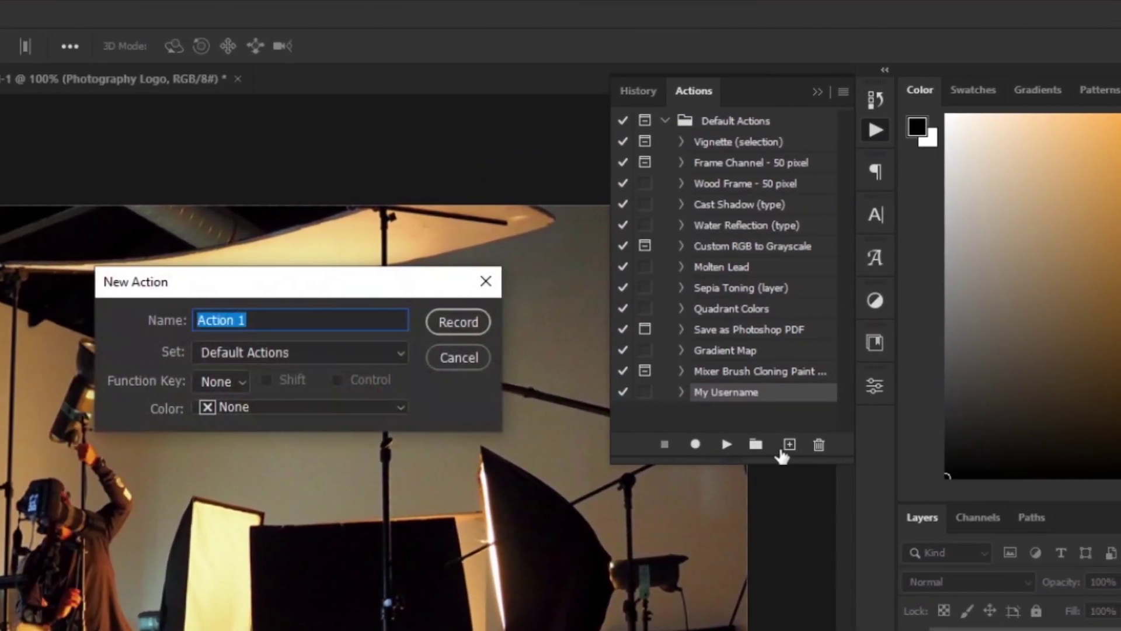
type("My")
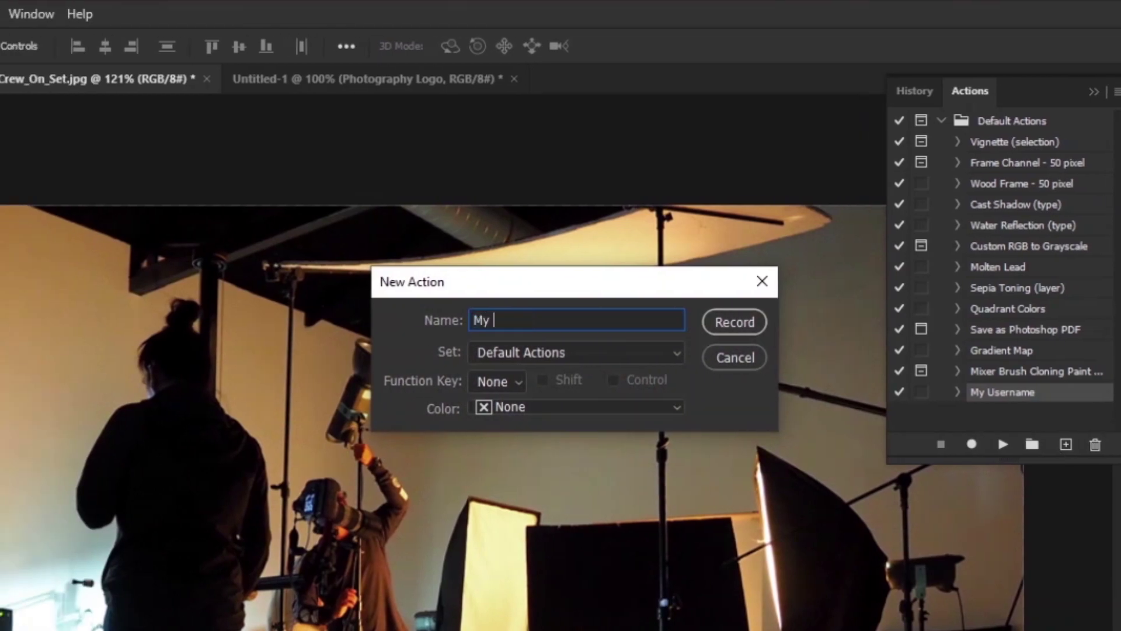
type(" Logo")
left_click(735, 321)
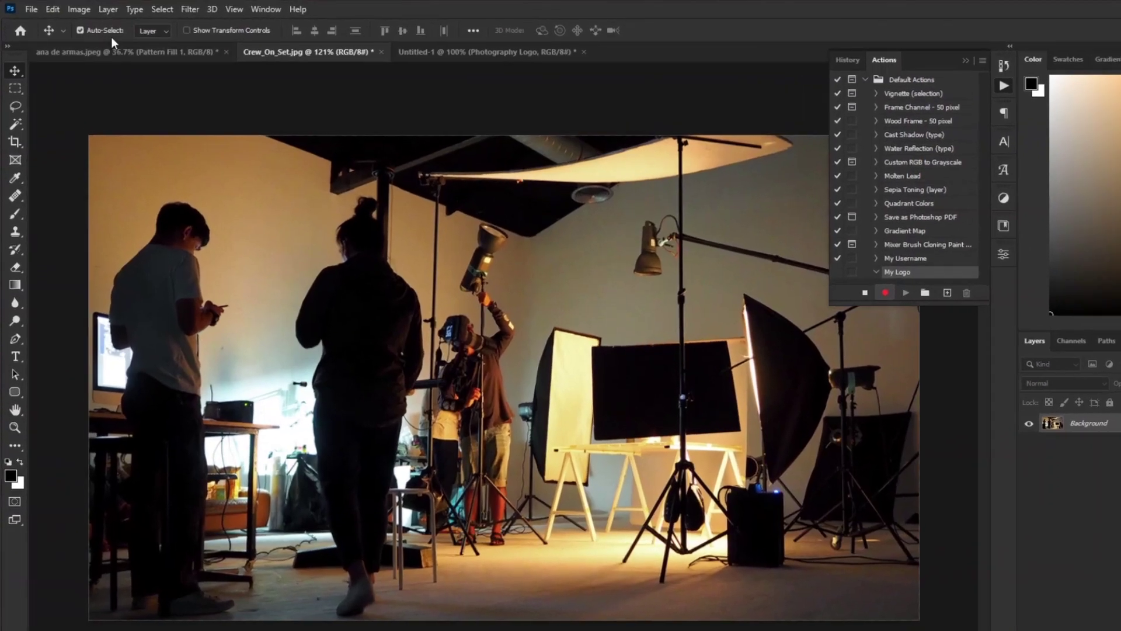
Step: Add a new Pattern Fill layer named 'My Logo' at 20% opacity
left_click(97, 8)
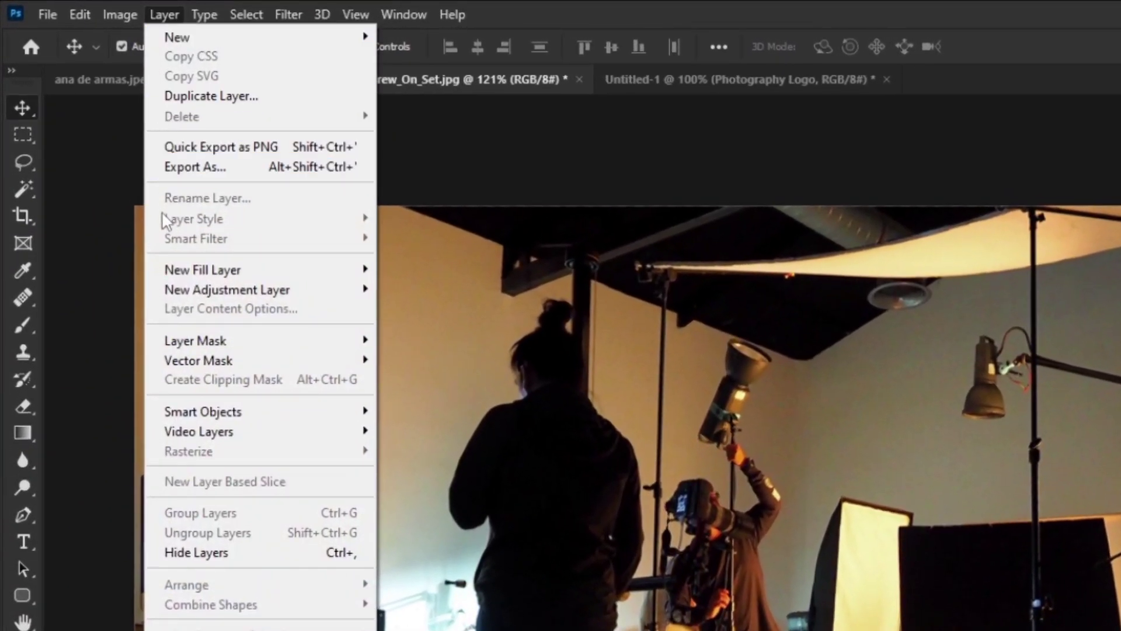
mouse_move(359, 270)
left_click(429, 310)
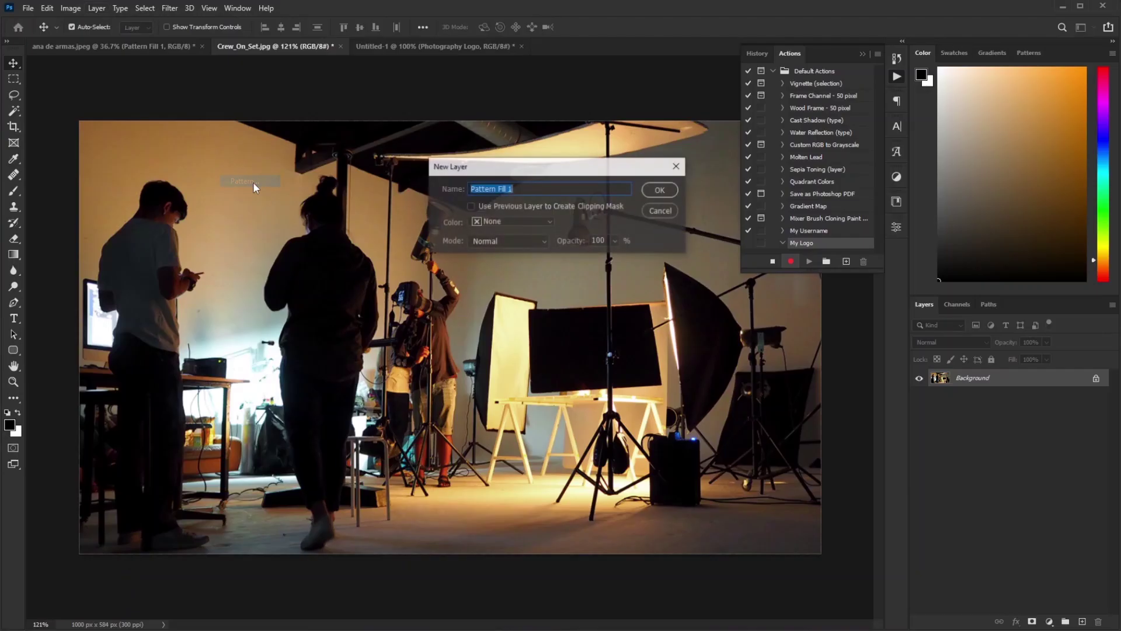
type("My Logo")
key("Tab")
type("20")
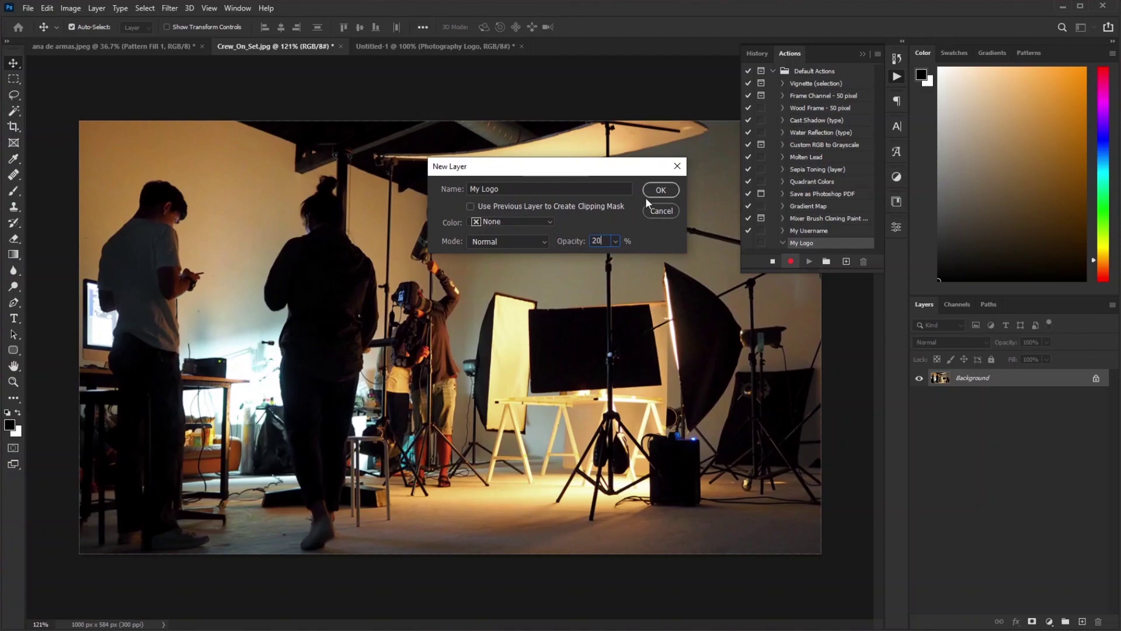
left_click(652, 195)
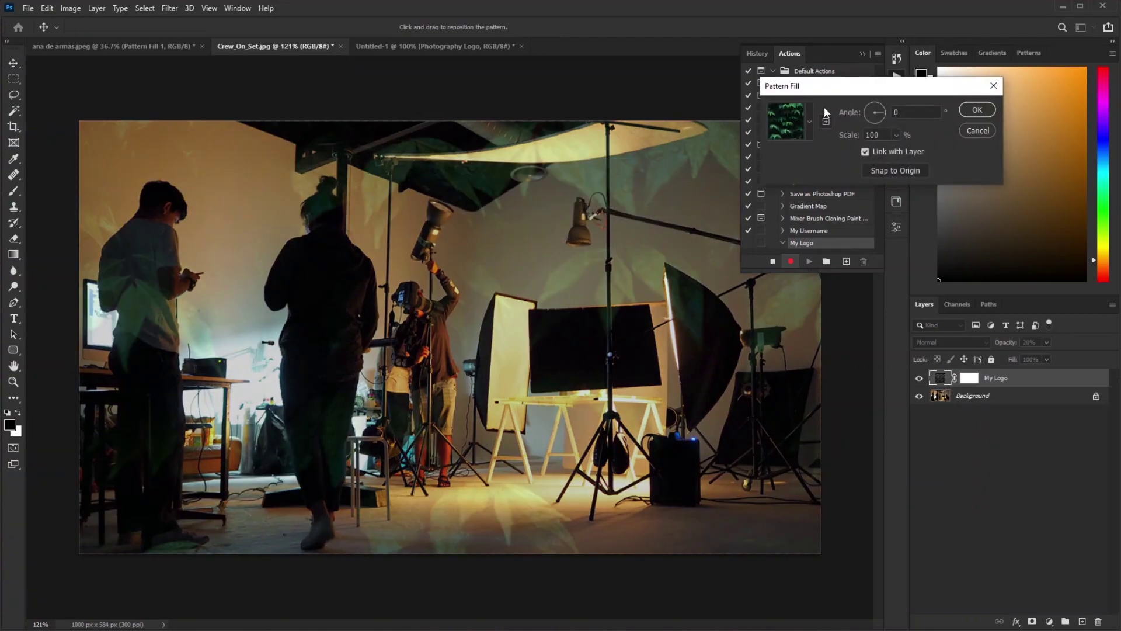
Step: Fill it with the camera logo pattern at 50% scale
left_click_drag(819, 91, 483, 212)
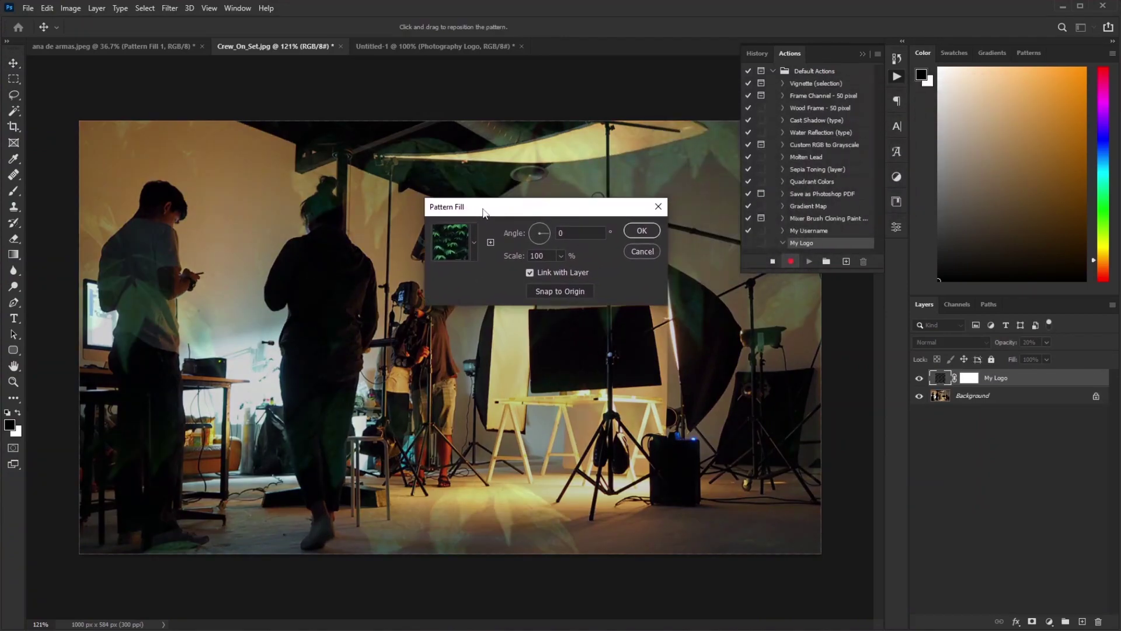
left_click(472, 255)
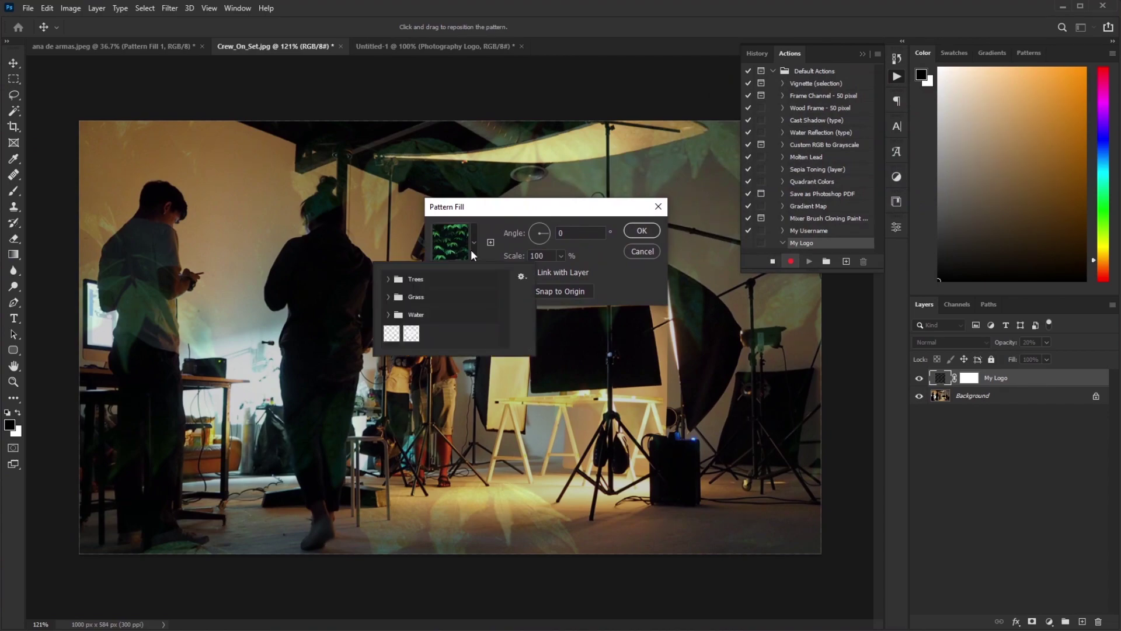
left_click(411, 334)
left_click(561, 256)
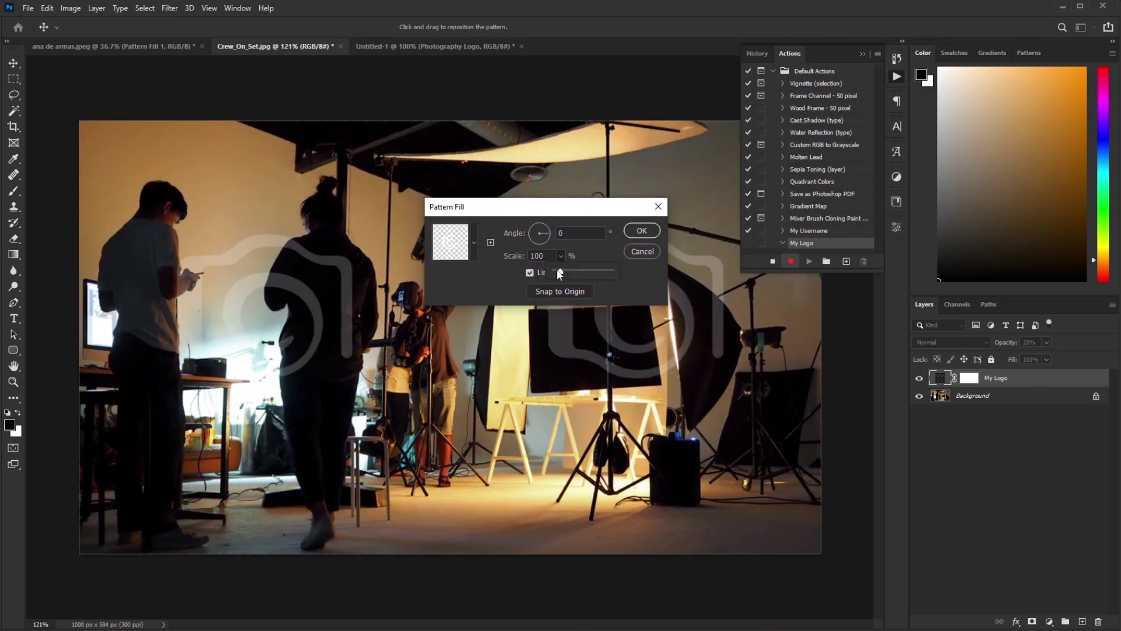
left_click_drag(558, 270, 554, 271)
type("50")
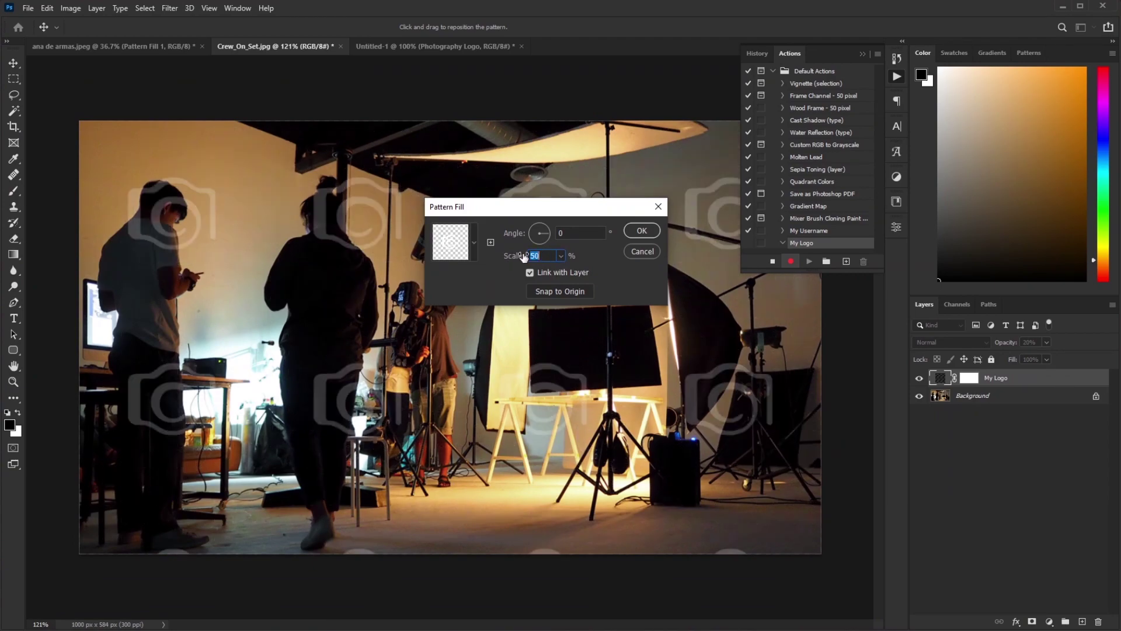
type("60")
left_click(641, 231)
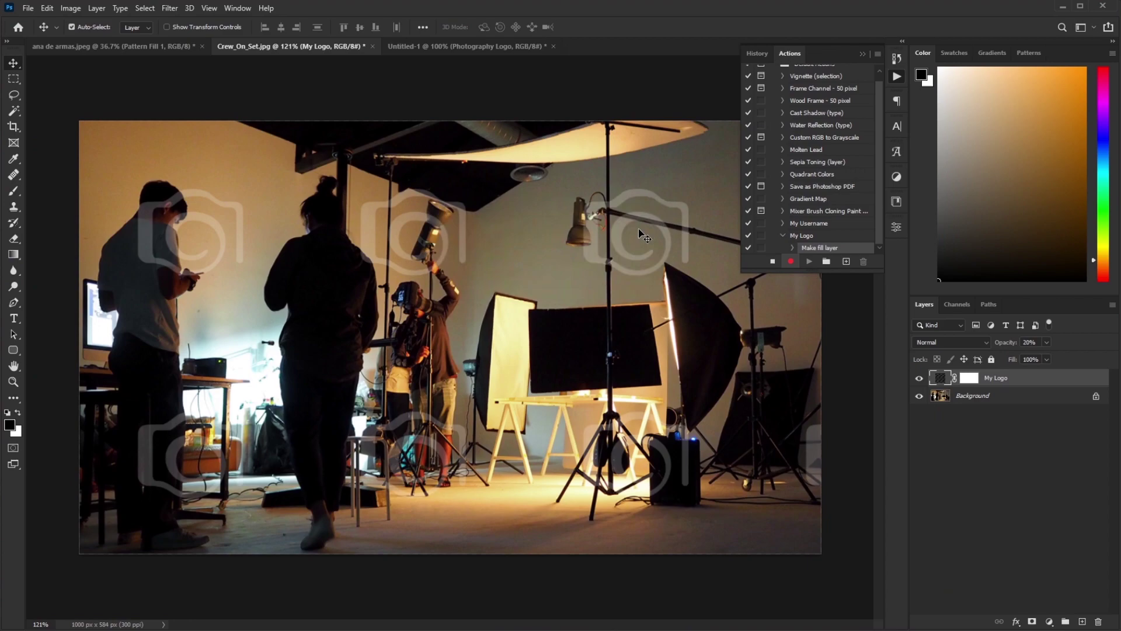
Step: Stop recording the My Logo action and hide Pattern Fill 1 on the portrait
left_click(773, 261)
left_click(154, 46)
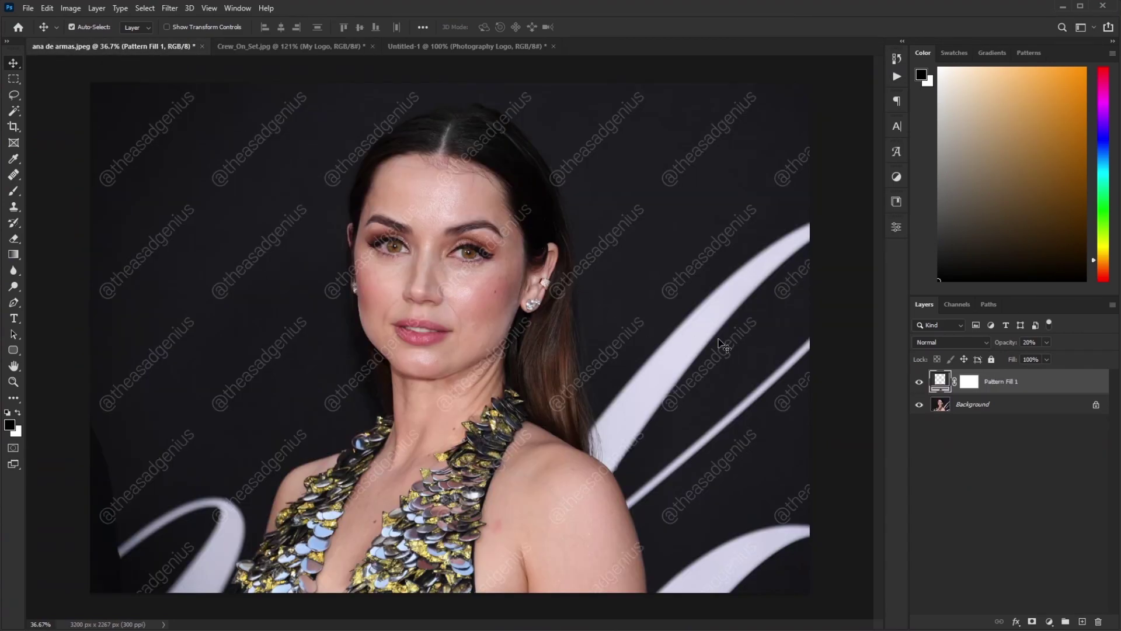
left_click(920, 383)
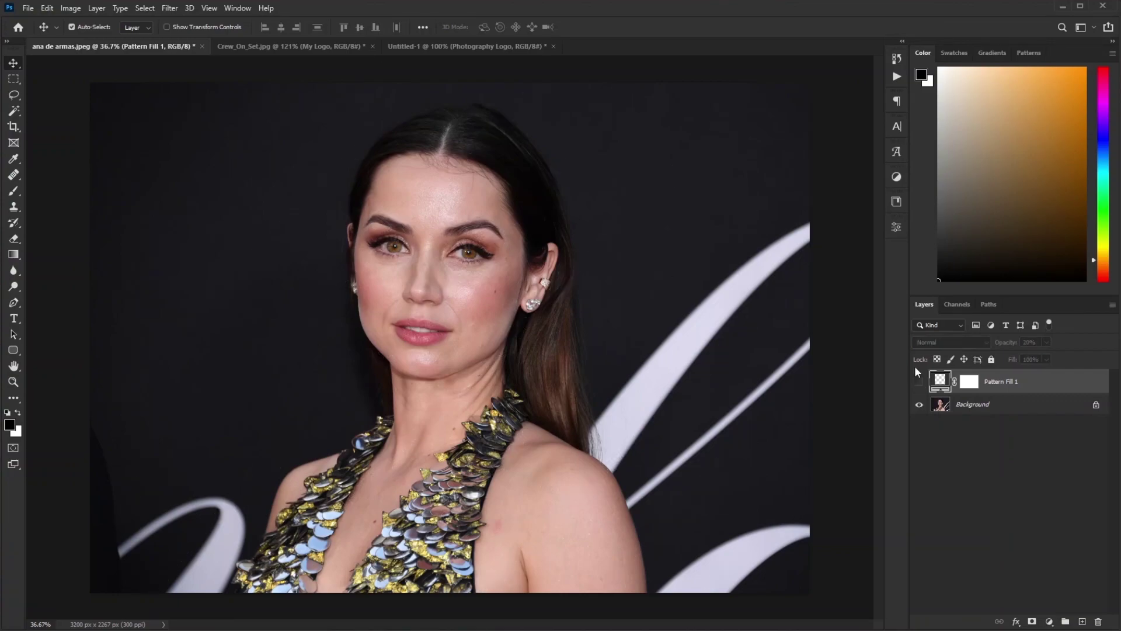
Step: Run the My Logo action on the portrait to tile the camera logos
left_click(898, 75)
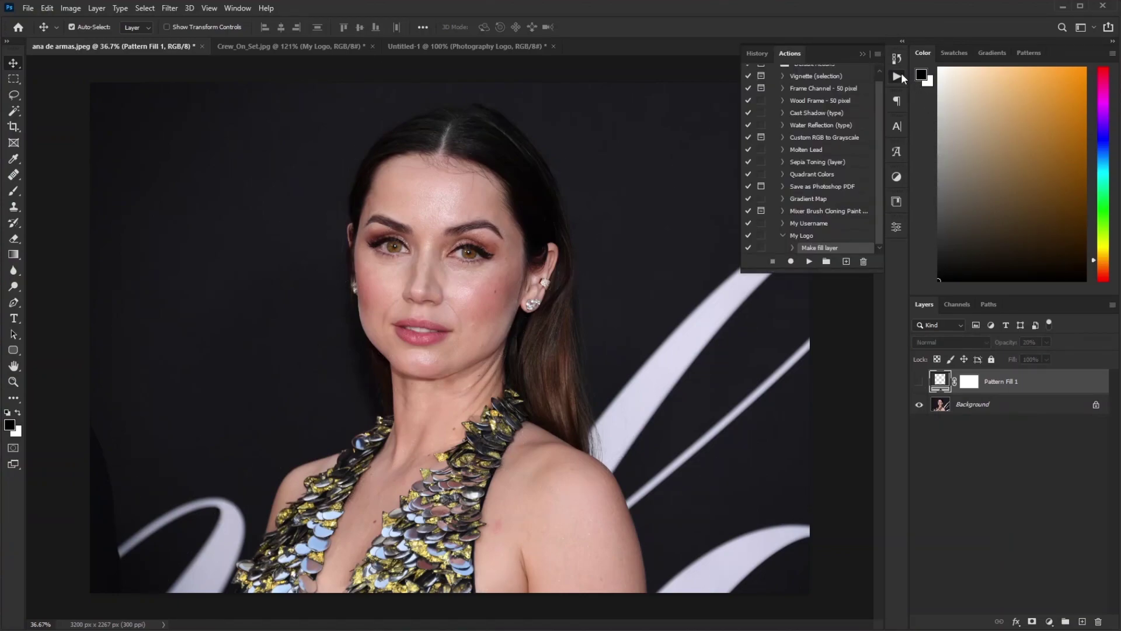
left_click(783, 236)
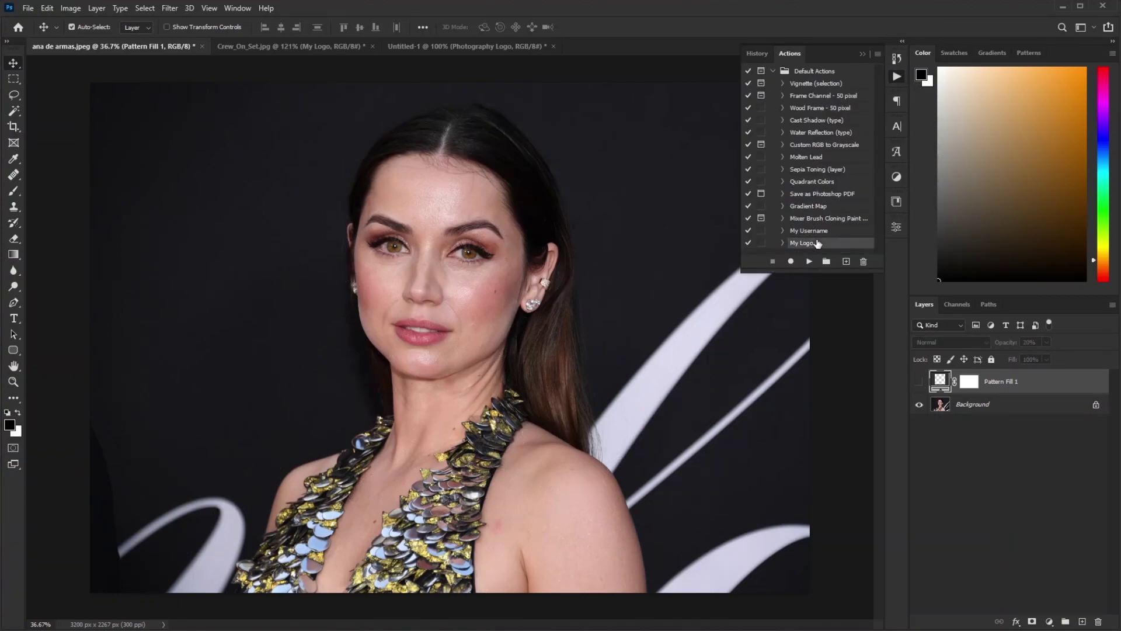
left_click(809, 263)
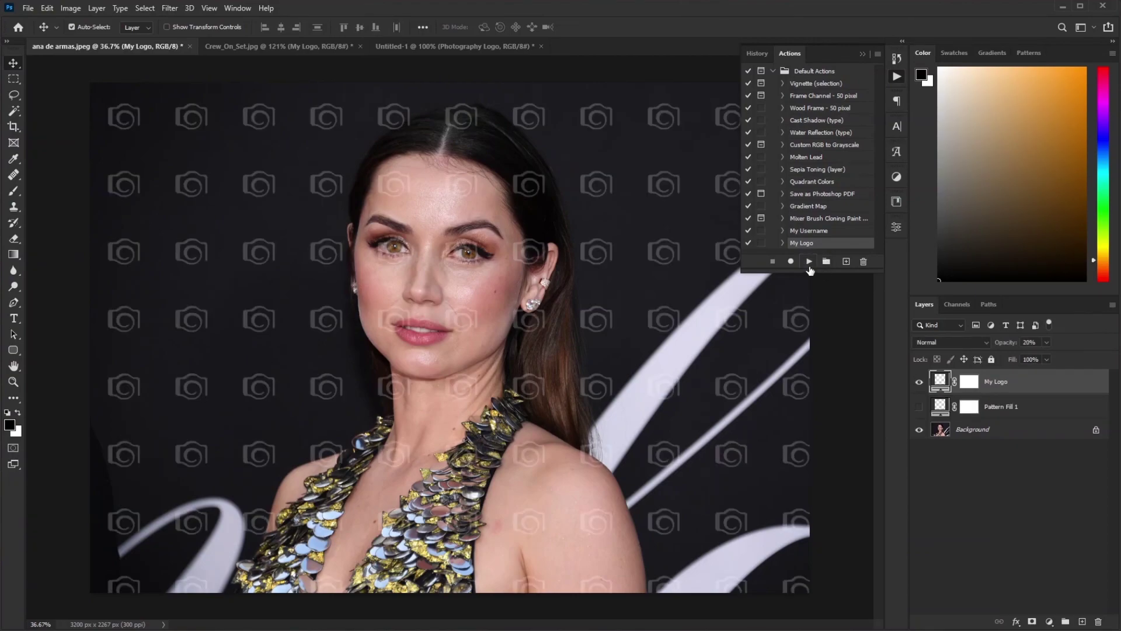
left_click(862, 54)
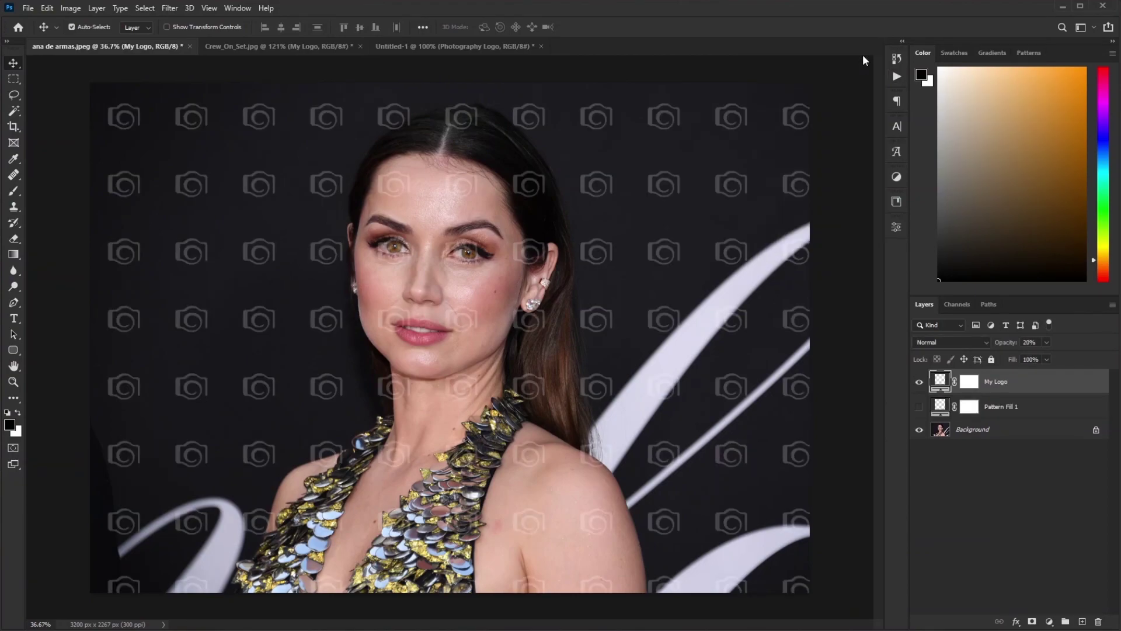
Step: Set the My Logo pattern fill scale to 145%
double_click(940, 383)
left_click_drag(577, 208, 753, 182)
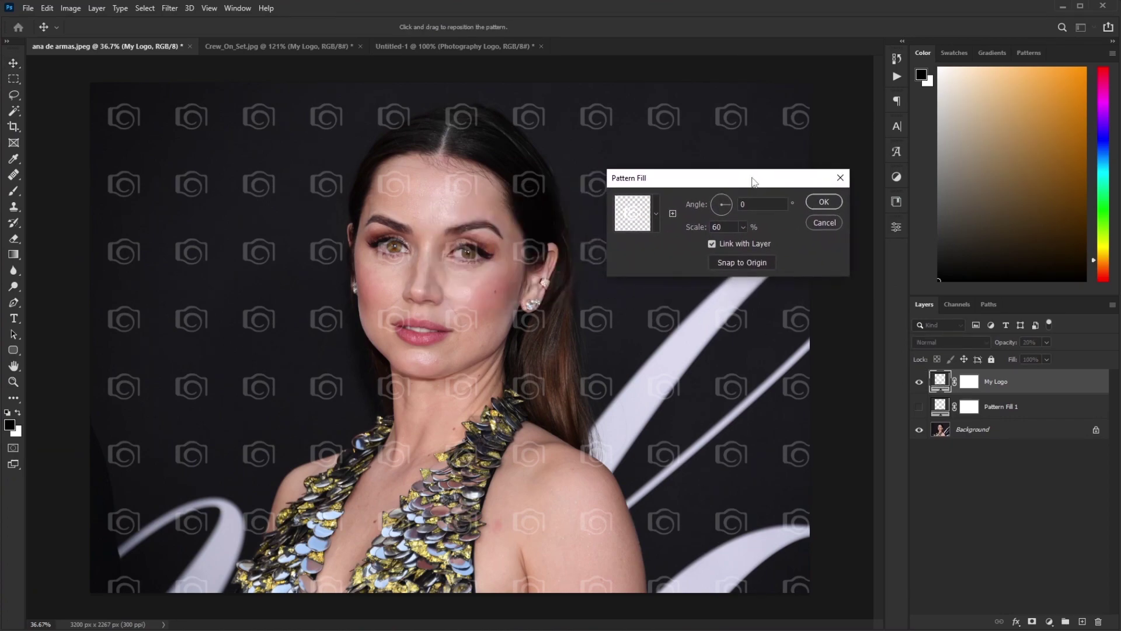
left_click_drag(750, 245, 752, 243)
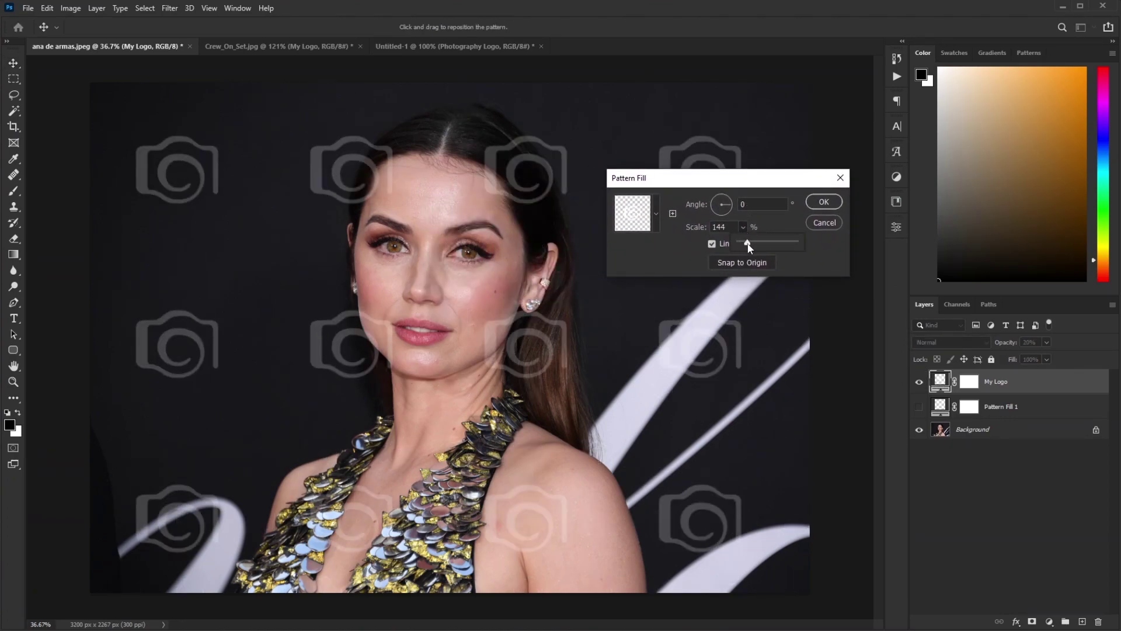
left_click(725, 227)
type("145")
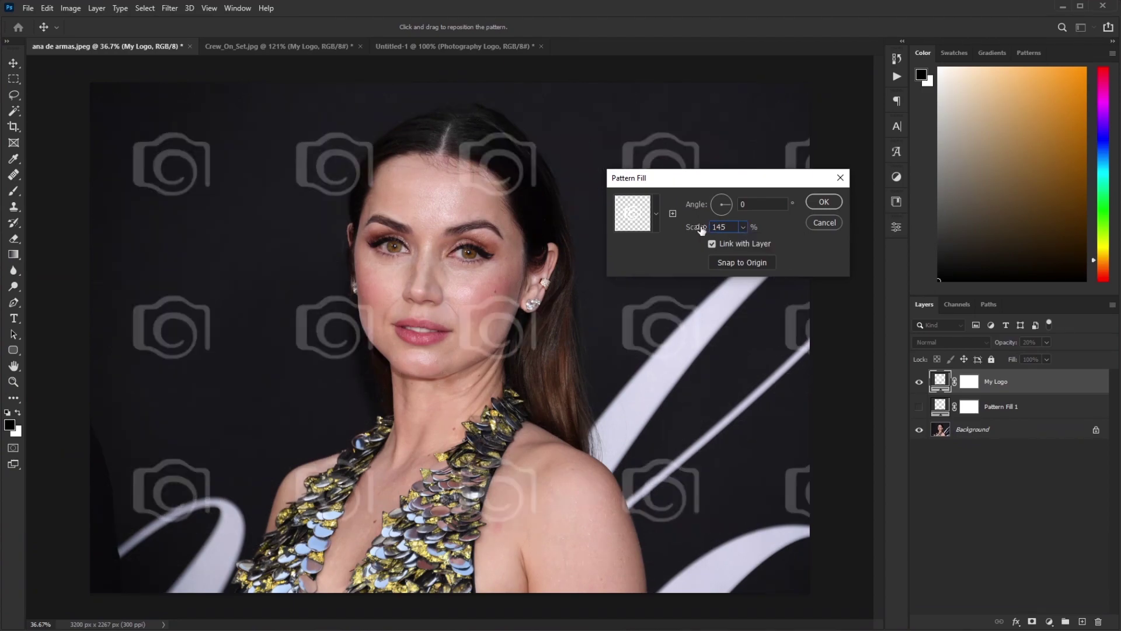
left_click(820, 202)
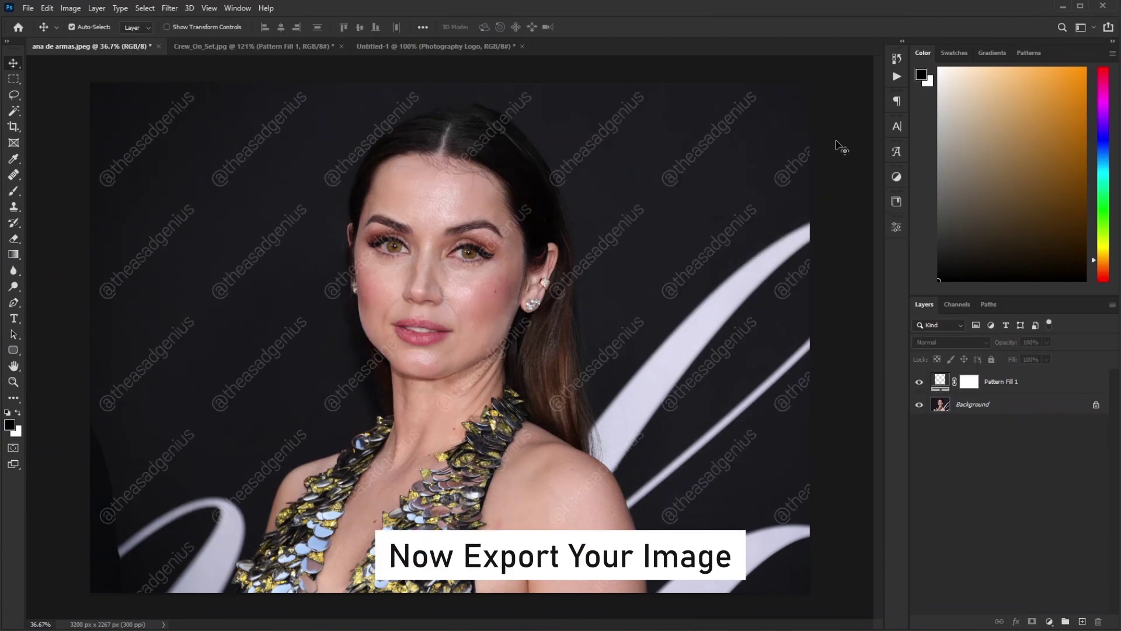
Step: Export the portrait through Export As as a JPG at 100% quality
left_click(27, 8)
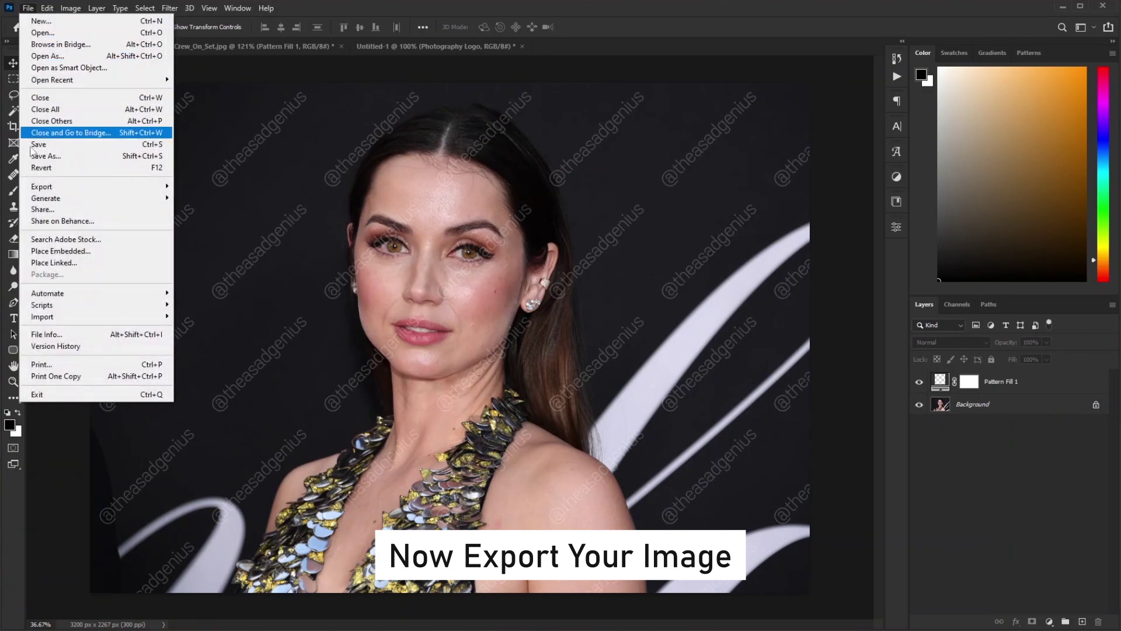
mouse_move(39, 188)
left_click(216, 198)
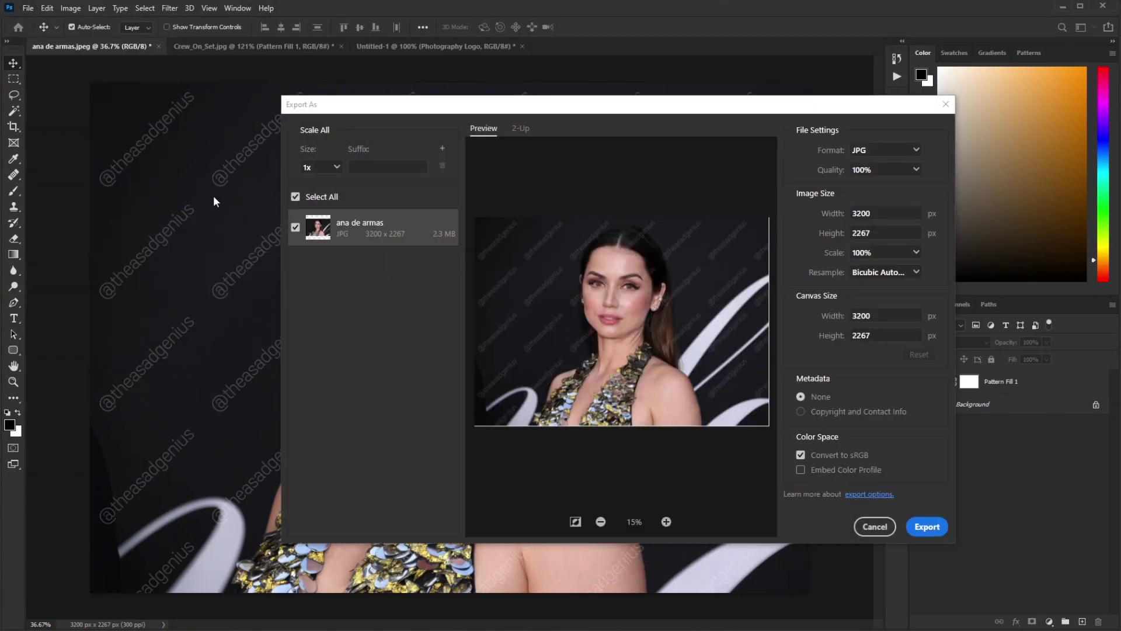
left_click(916, 527)
Step: Save the JPG with '(Watermarked)' appended to the file name
left_click(222, 362)
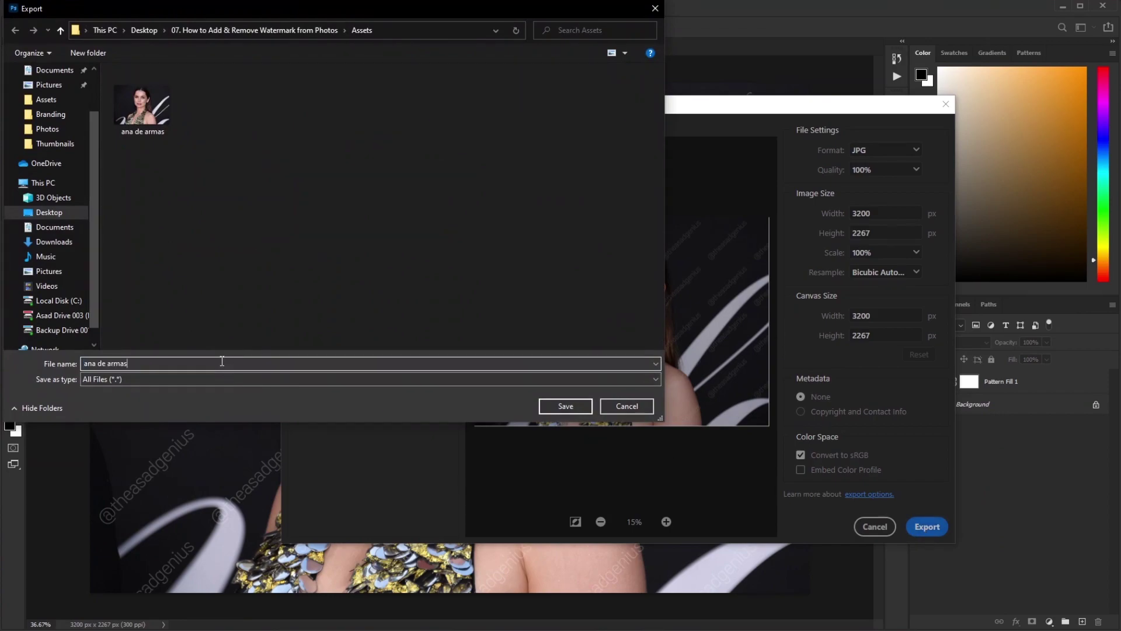
type("(Watermarked)")
left_click(562, 407)
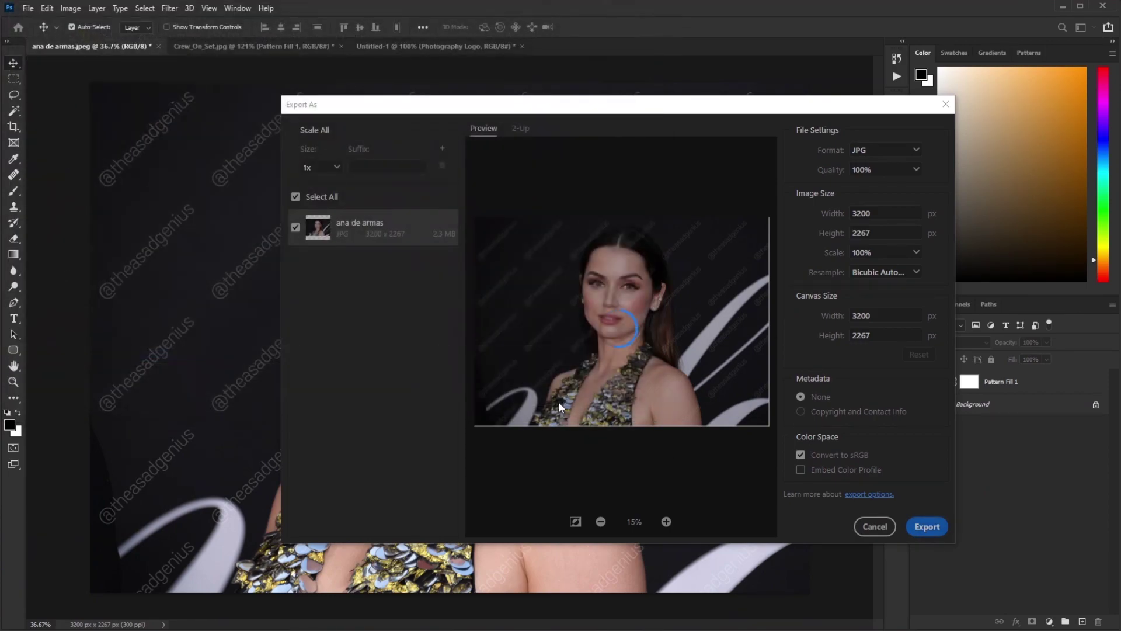